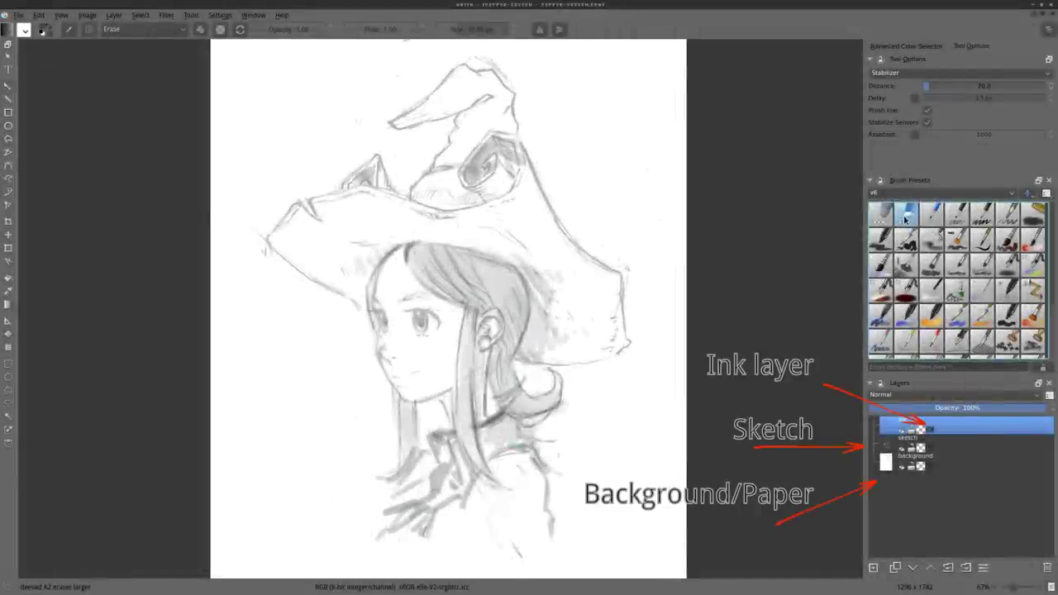
# - Choose the pencil 4B preset, try swapping it with the eraser preset, and scribble a test zigzag beside the hat
pyautogui.click(985, 217)
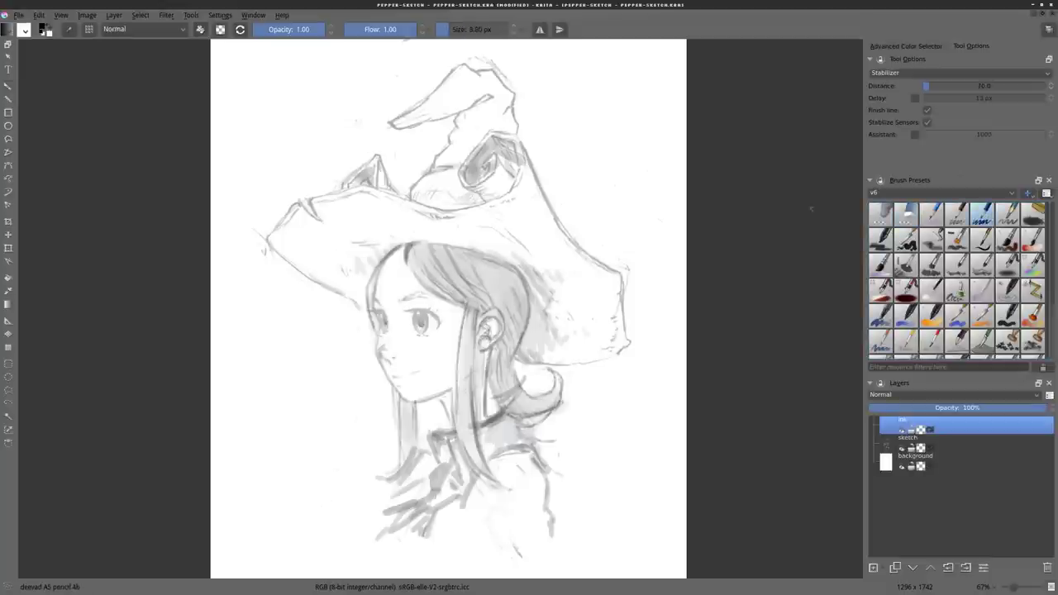
pyautogui.press('KP_Divide')
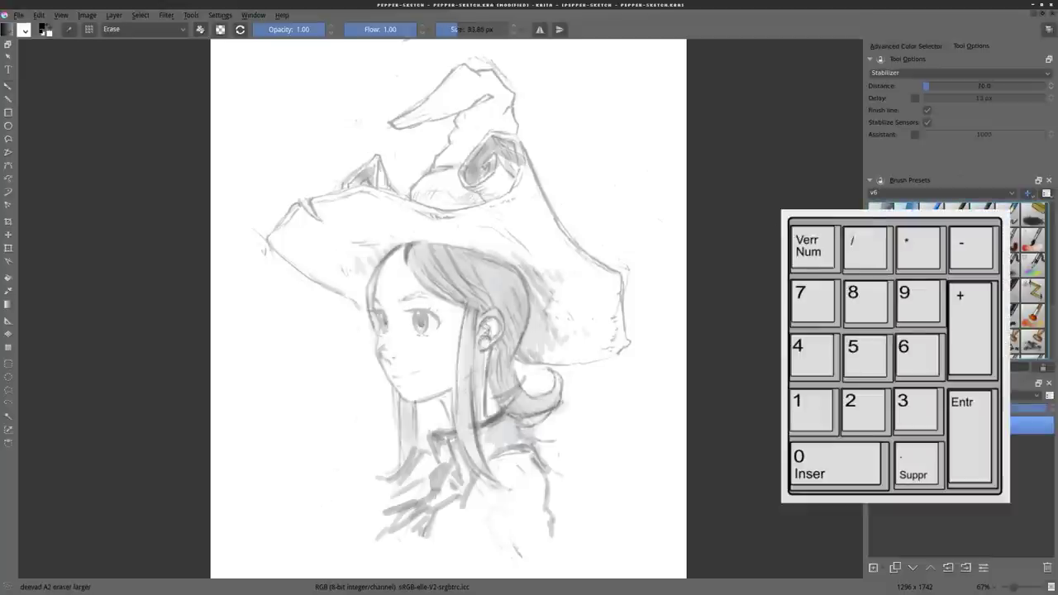
pyautogui.press('KP_Divide')
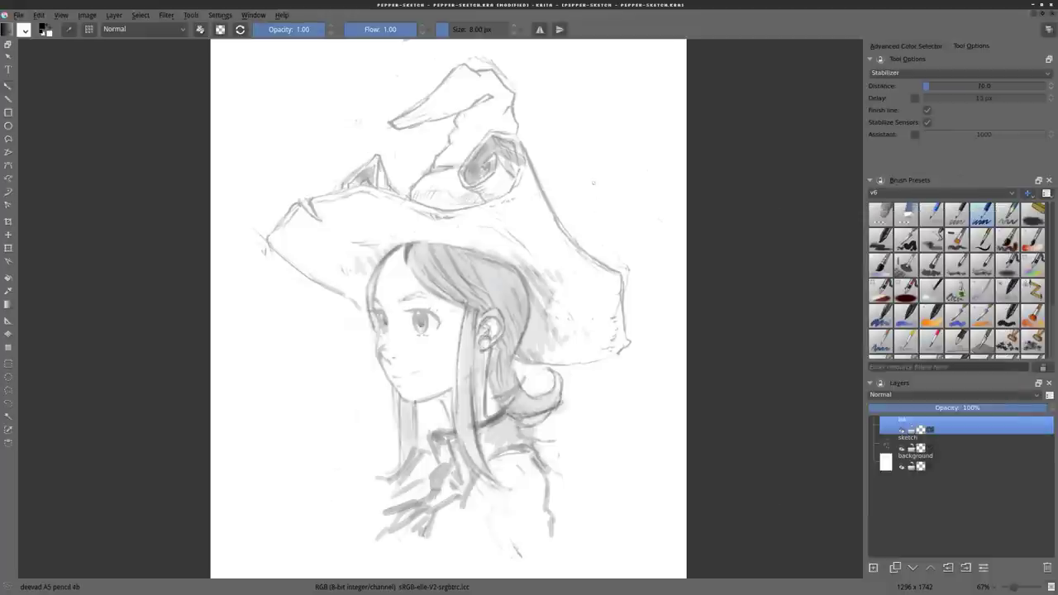
pyautogui.moveTo(590, 199)
pyautogui.mouseDown()
pyautogui.moveTo(616, 192)
pyautogui.moveTo(651, 260)
pyautogui.mouseUp()
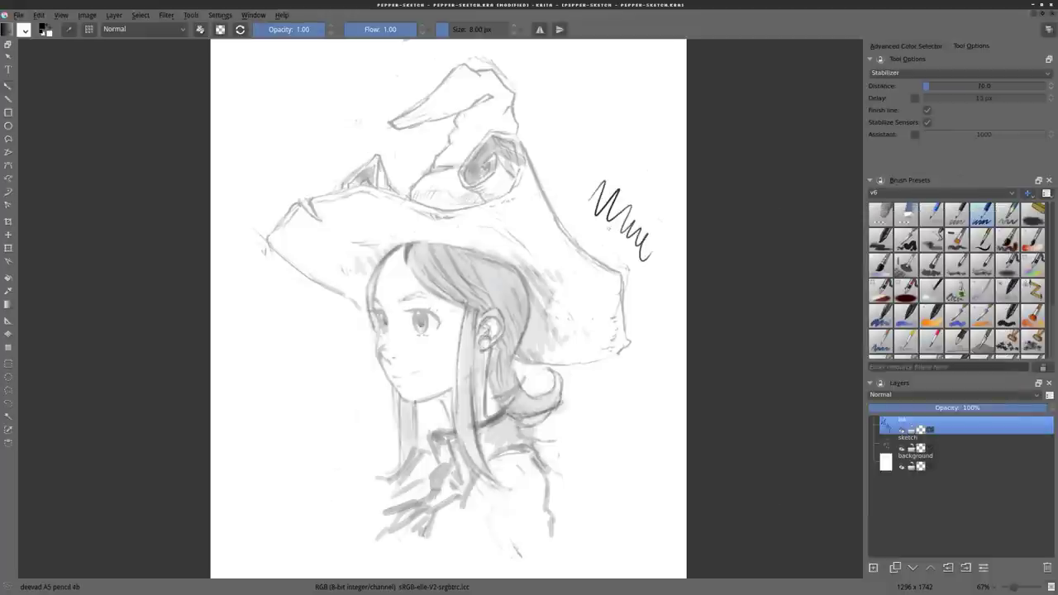
# - Swap to the large eraser preset and erase through the middle of the test zigzag beside the hat
pyautogui.press('KP_Divide')
pyautogui.moveTo(613, 196)
pyautogui.mouseDown()
pyautogui.moveTo(610, 217)
pyautogui.moveTo(638, 249)
pyautogui.moveTo(642, 220)
pyautogui.moveTo(659, 292)
pyautogui.moveTo(643, 225)
pyautogui.moveTo(657, 252)
pyautogui.mouseUp()
pyautogui.press('KP_Divide')
pyautogui.press('KP_Divide')
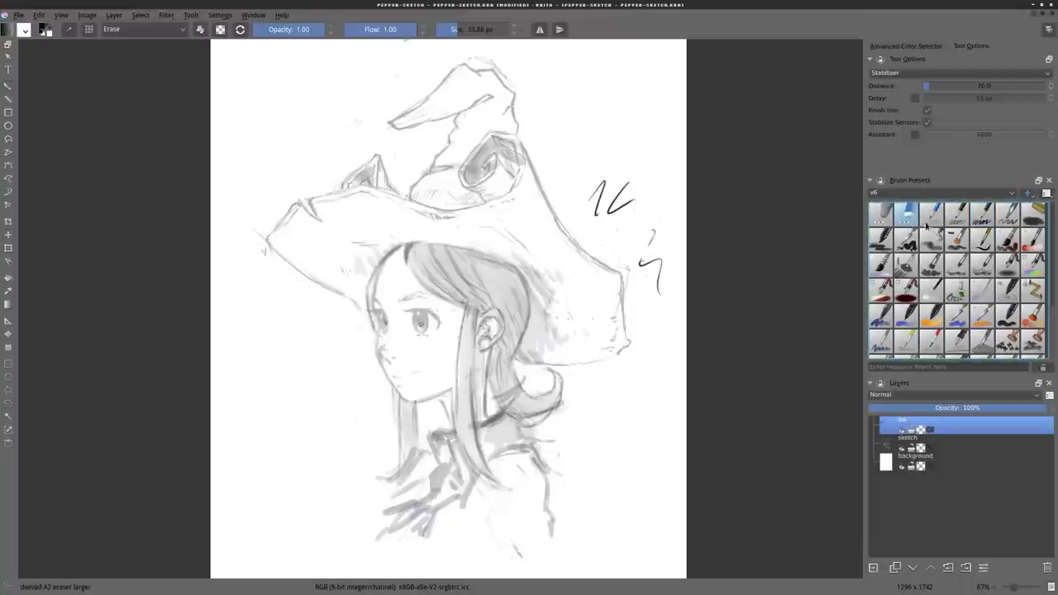
# - Scribble a zigzag across the hat brim with the pencil 4B preset, and erase it and the nearby marks with the large eraser
pyautogui.click(983, 216)
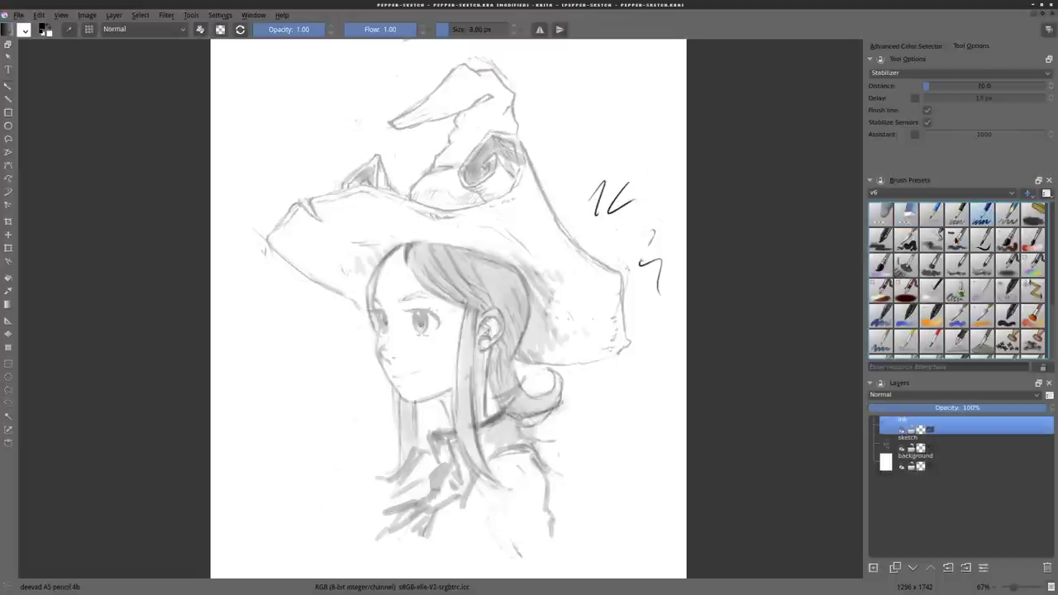
pyautogui.moveTo(573, 245)
pyautogui.mouseDown()
pyautogui.moveTo(600, 262)
pyautogui.moveTo(621, 294)
pyautogui.moveTo(632, 374)
pyautogui.mouseUp()
pyautogui.press('e')
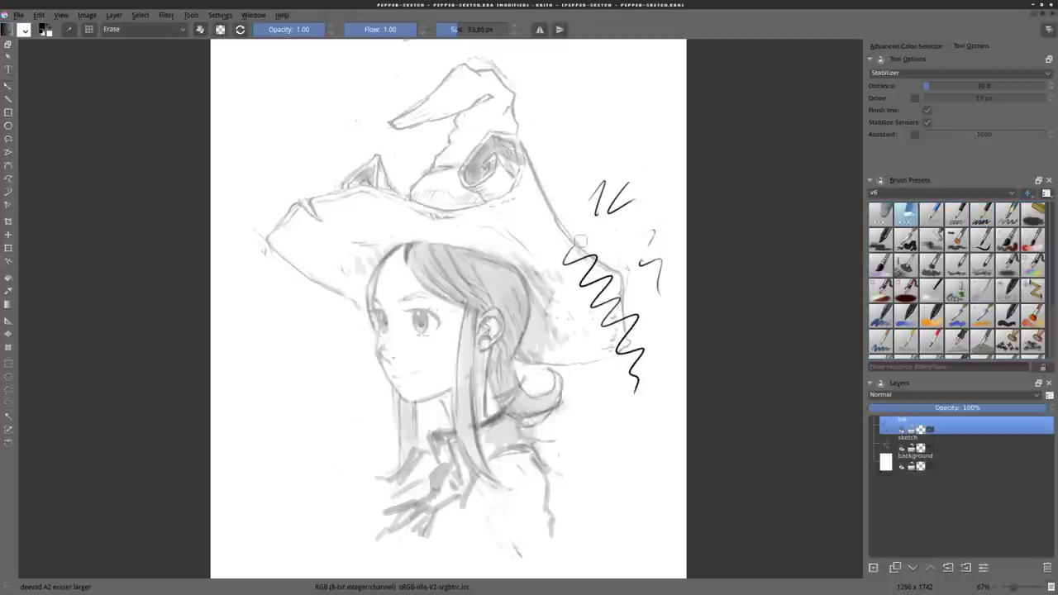
pyautogui.moveTo(578, 239); pyautogui.dragTo(636, 374)
pyautogui.moveTo(578, 272)
pyautogui.mouseDown()
pyautogui.moveTo(636, 380)
pyautogui.moveTo(620, 355)
pyautogui.mouseUp()
pyautogui.moveTo(587, 303); pyautogui.dragTo(640, 400)
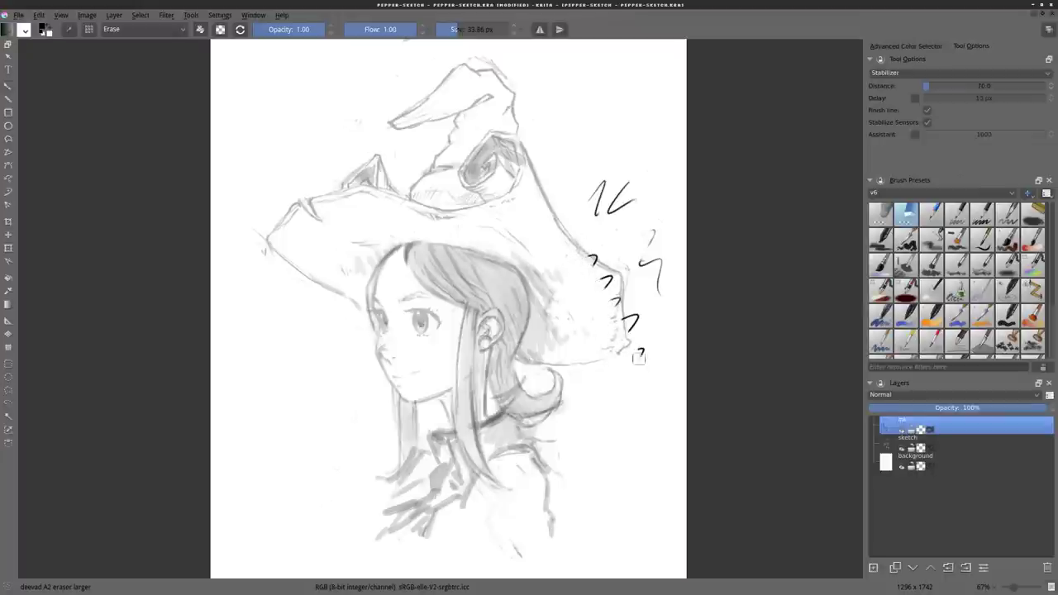
pyautogui.moveTo(639, 356)
pyautogui.mouseDown()
pyautogui.moveTo(638, 313)
pyautogui.moveTo(594, 257)
pyautogui.moveTo(593, 285)
pyautogui.mouseUp()
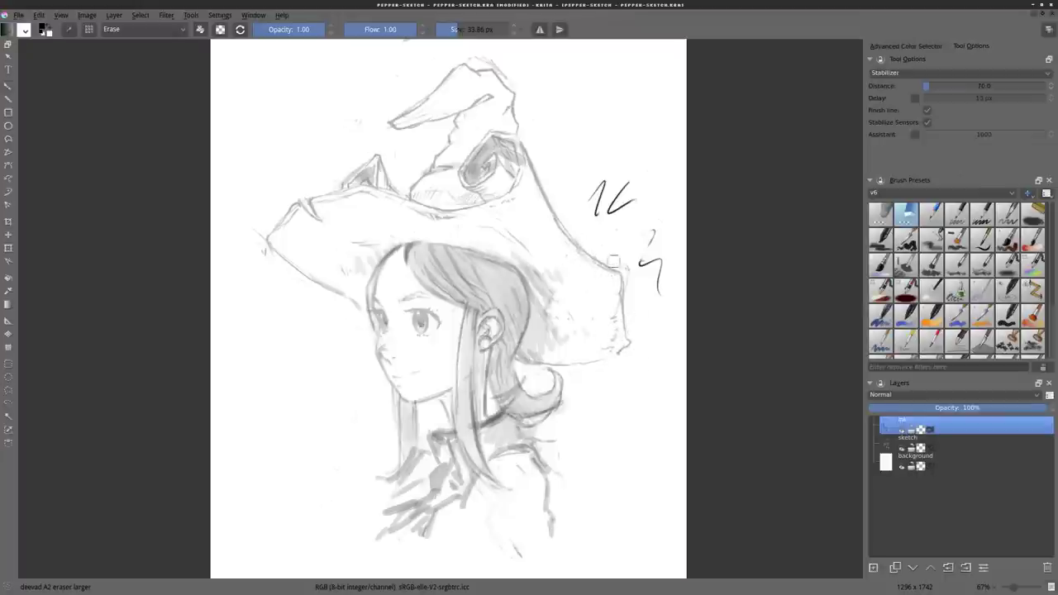
pyautogui.moveTo(647, 232); pyautogui.dragTo(664, 260)
# - Return to the pencil 4B preset, trace the hat brim's back edge and add a short stroke across it
pyautogui.press('/')
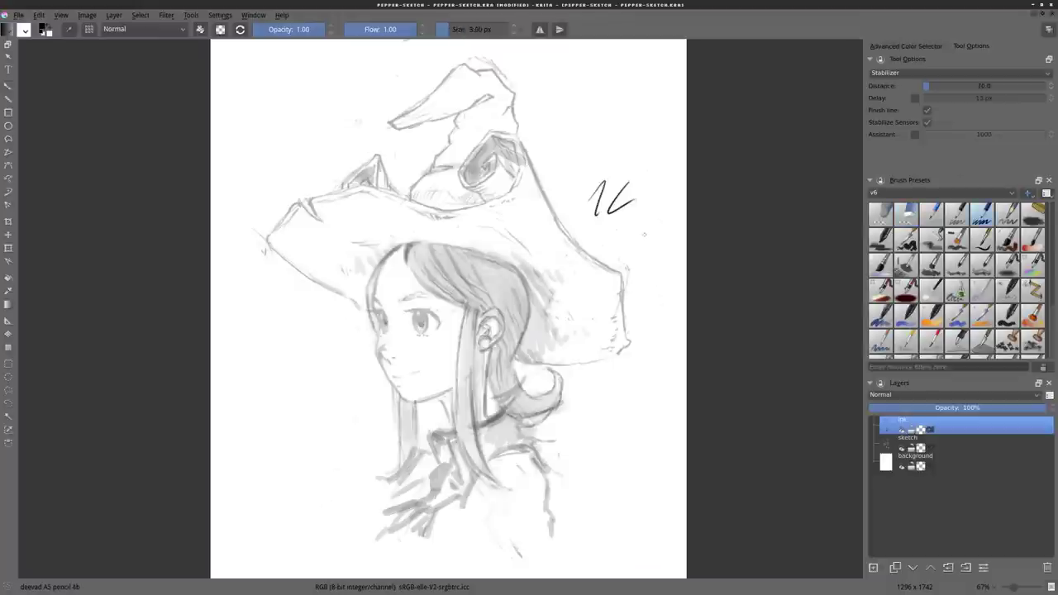
pyautogui.moveTo(556, 217)
pyautogui.mouseDown()
pyautogui.moveTo(626, 272)
pyautogui.moveTo(622, 329)
pyautogui.moveTo(564, 361)
pyautogui.mouseUp()
pyautogui.press('[')
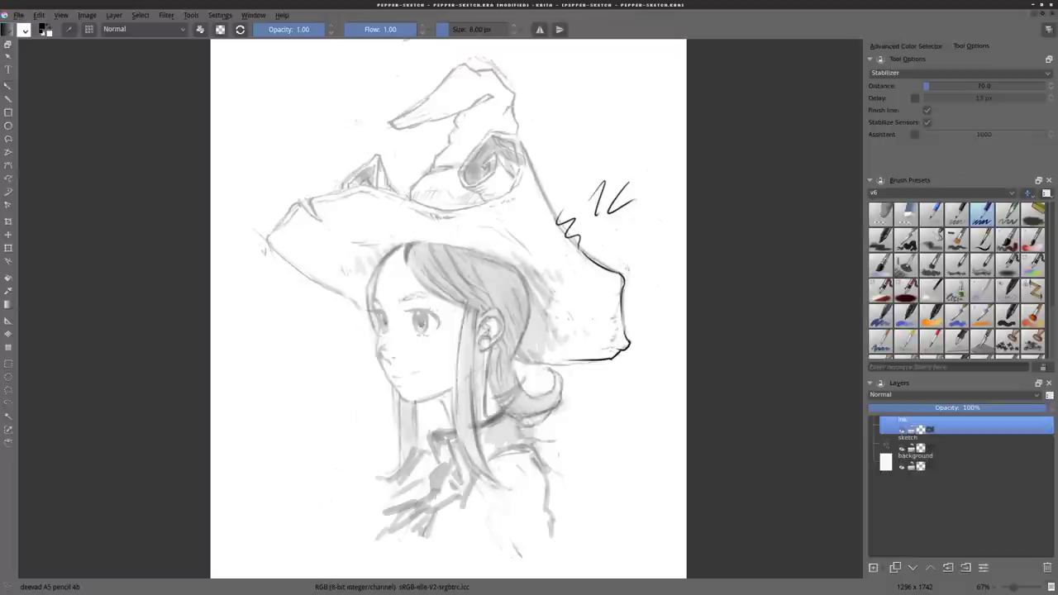
pyautogui.press(']')
pyautogui.moveTo(610, 311); pyautogui.dragTo(655, 289)
# - Alternate between the large eraser and pencil 4B presets while making a short test stroke inside the brim's back corner
pyautogui.press('/')
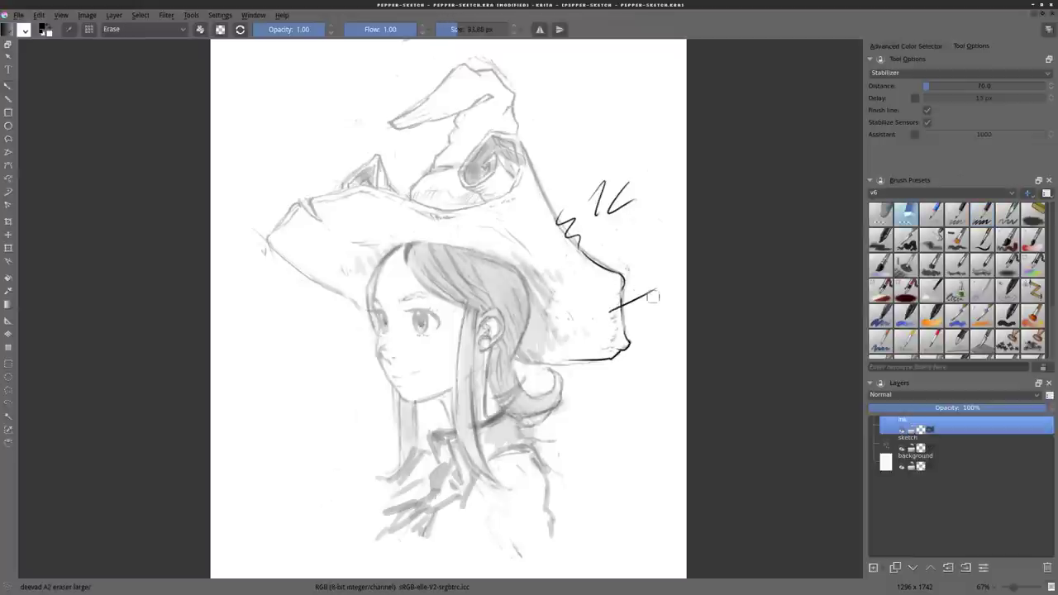
pyautogui.press('/')
pyautogui.moveTo(613, 343)
pyautogui.mouseDown()
pyautogui.moveTo(661, 321)
pyautogui.moveTo(600, 346)
pyautogui.mouseUp()
pyautogui.press('/')
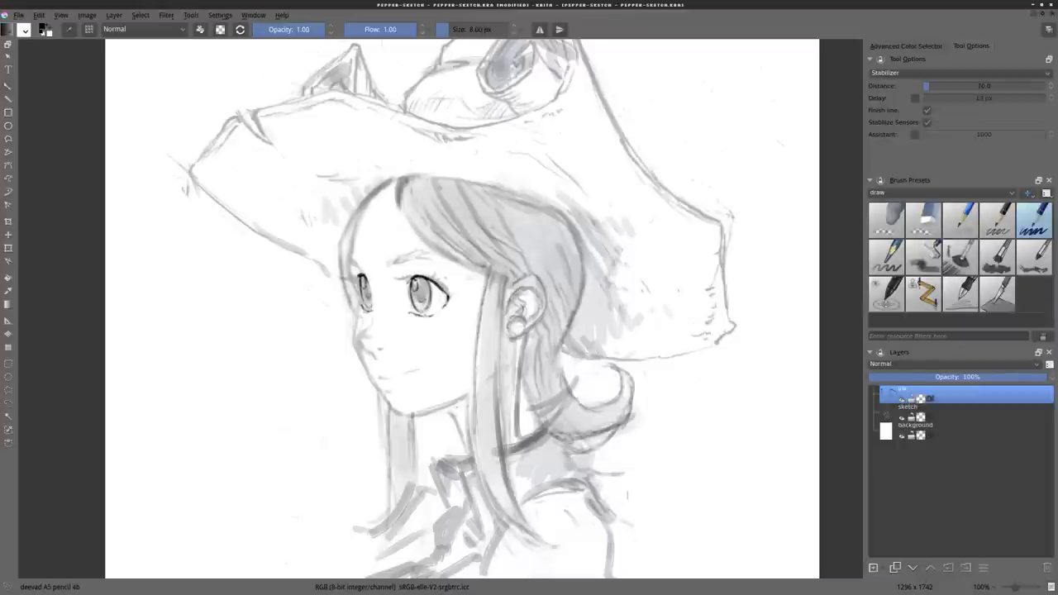
# - Ink the irises of both eyes on the ink layer with the pencil 4B preset
pyautogui.moveTo(419, 294); pyautogui.dragTo(426, 302)
pyautogui.moveTo(364, 285); pyautogui.dragTo(369, 293)
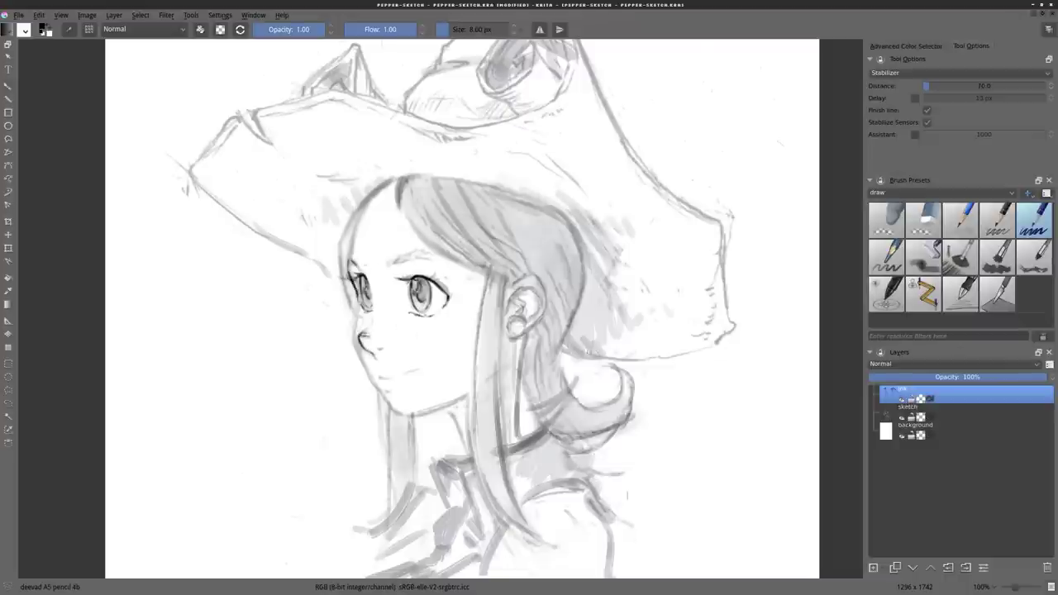
# - In the sketch layer's properties, disable the Blue channel and set the opacity to 23%
pyautogui.click(932, 417)
pyautogui.click(982, 567)
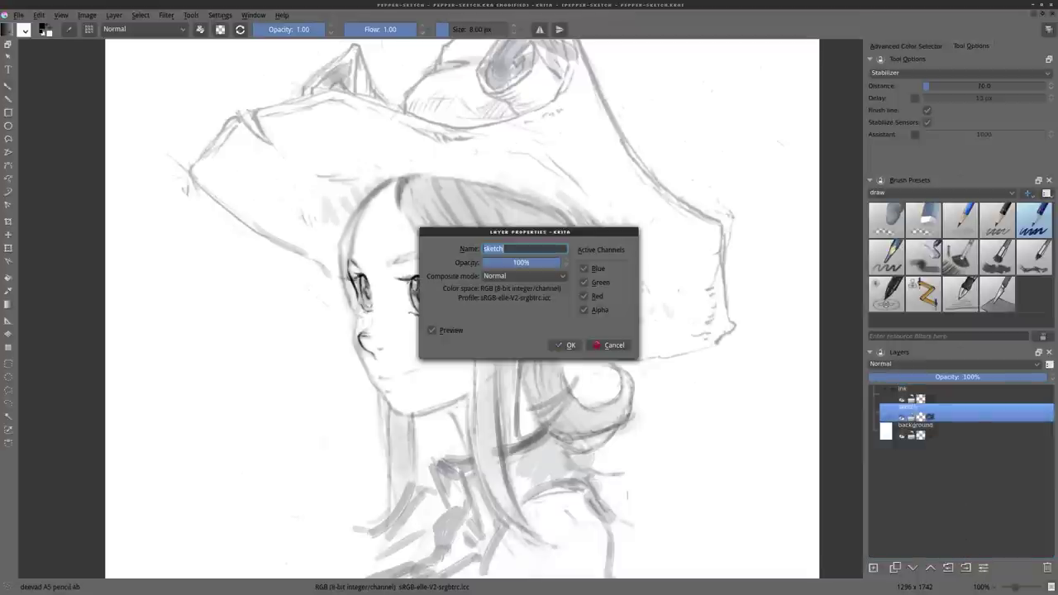
pyautogui.click(584, 268)
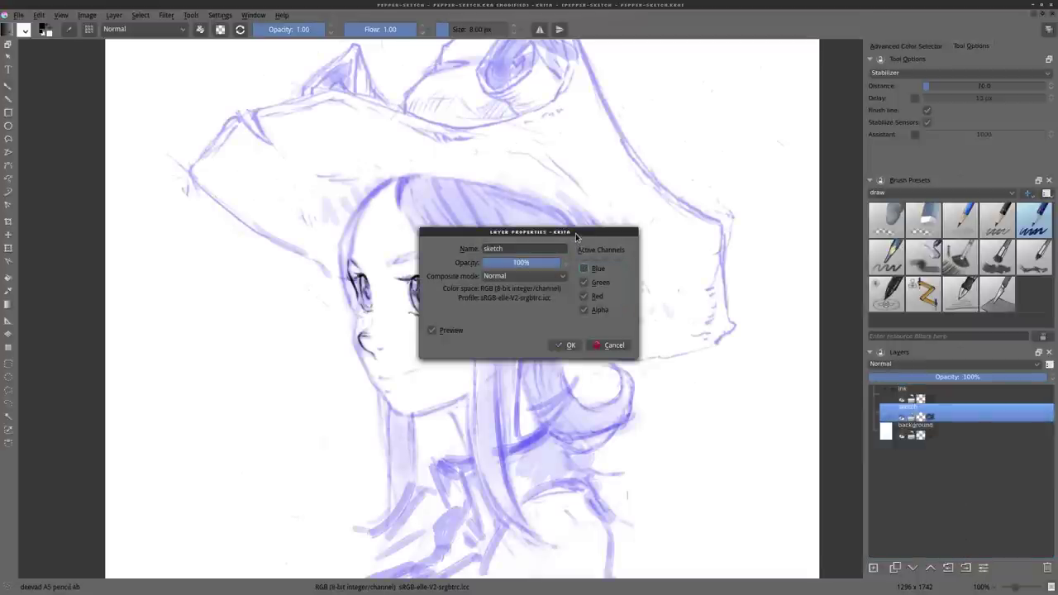
pyautogui.moveTo(576, 237)
pyautogui.mouseDown()
pyautogui.moveTo(767, 238)
pyautogui.moveTo(695, 270)
pyautogui.mouseUp()
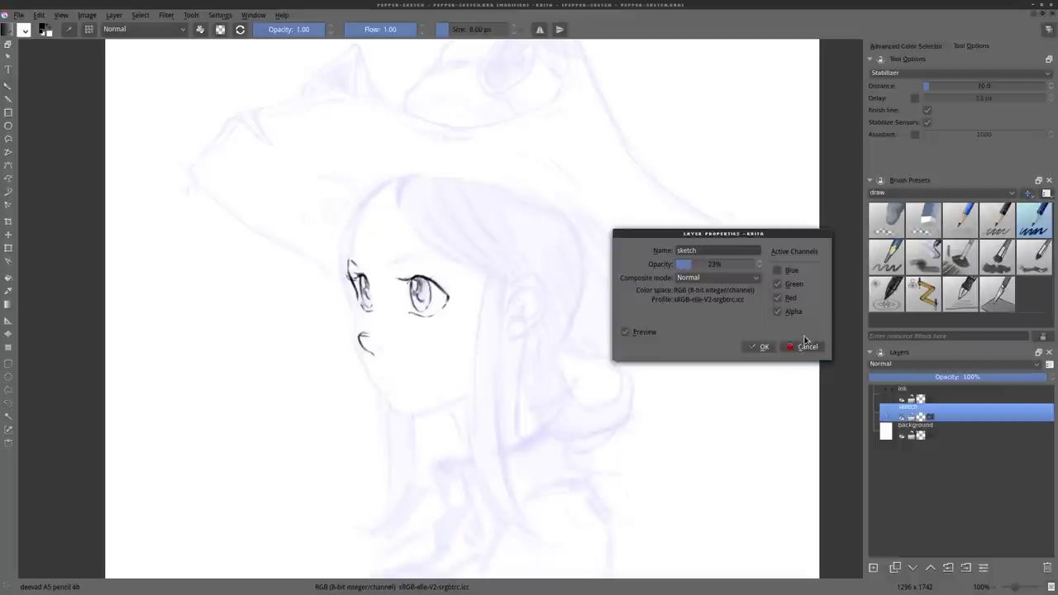
pyautogui.click(764, 345)
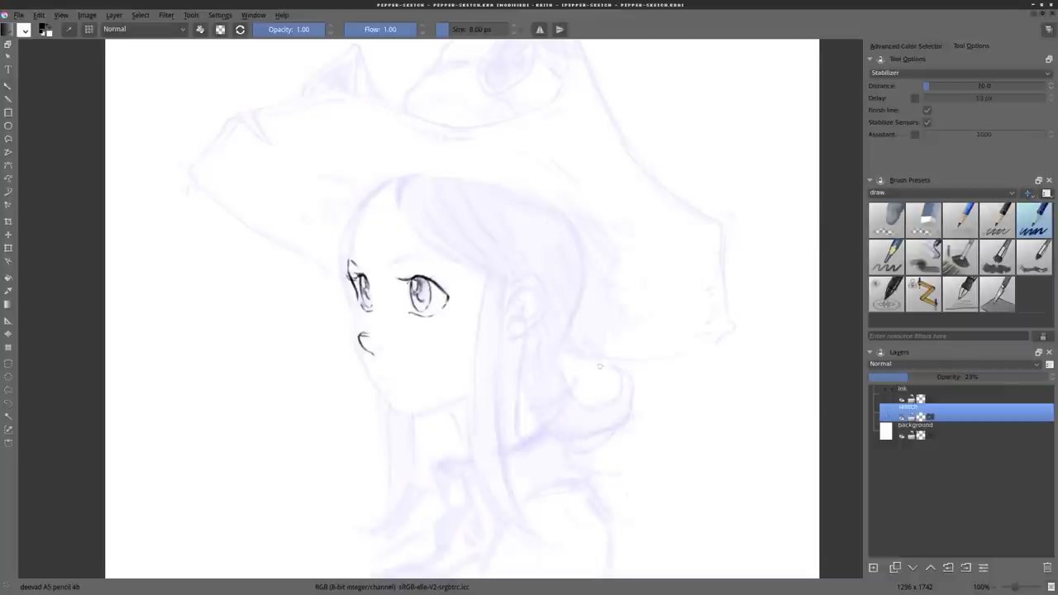
# - Draw curved strokes for the hair curl at the nape on the sketch layer
pyautogui.moveTo(569, 376)
pyautogui.mouseDown()
pyautogui.moveTo(643, 379)
pyautogui.moveTo(583, 406)
pyautogui.mouseUp()
pyautogui.moveTo(650, 410); pyautogui.dragTo(607, 433)
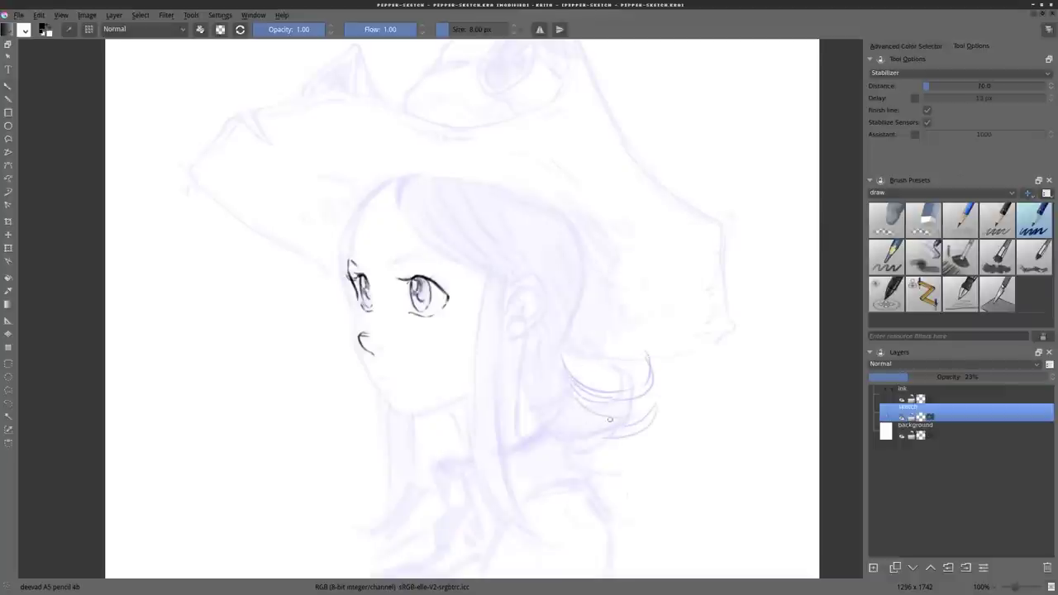
# - Activate the ink layer, try dark strokes along the hair curl, and erase them
pyautogui.click(972, 393)
pyautogui.moveTo(564, 364)
pyautogui.mouseDown()
pyautogui.moveTo(643, 382)
pyautogui.moveTo(649, 357)
pyautogui.mouseUp()
pyautogui.moveTo(645, 349)
pyautogui.mouseDown()
pyautogui.moveTo(653, 368)
pyautogui.moveTo(608, 400)
pyautogui.mouseUp()
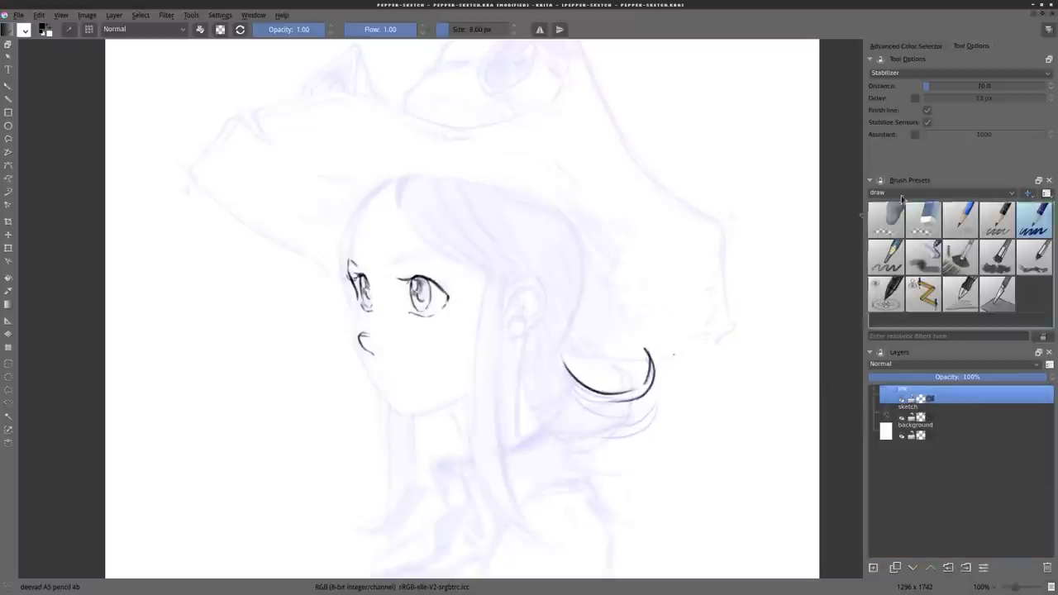
pyautogui.click(927, 223)
pyautogui.moveTo(649, 353)
pyautogui.mouseDown()
pyautogui.moveTo(633, 388)
pyautogui.moveTo(565, 362)
pyautogui.moveTo(676, 342)
pyautogui.moveTo(674, 367)
pyautogui.mouseUp()
# - Ink the forehead outline, the near eyebrow and the upper eyelid with the pencil 2B preset
pyautogui.click(996, 220)
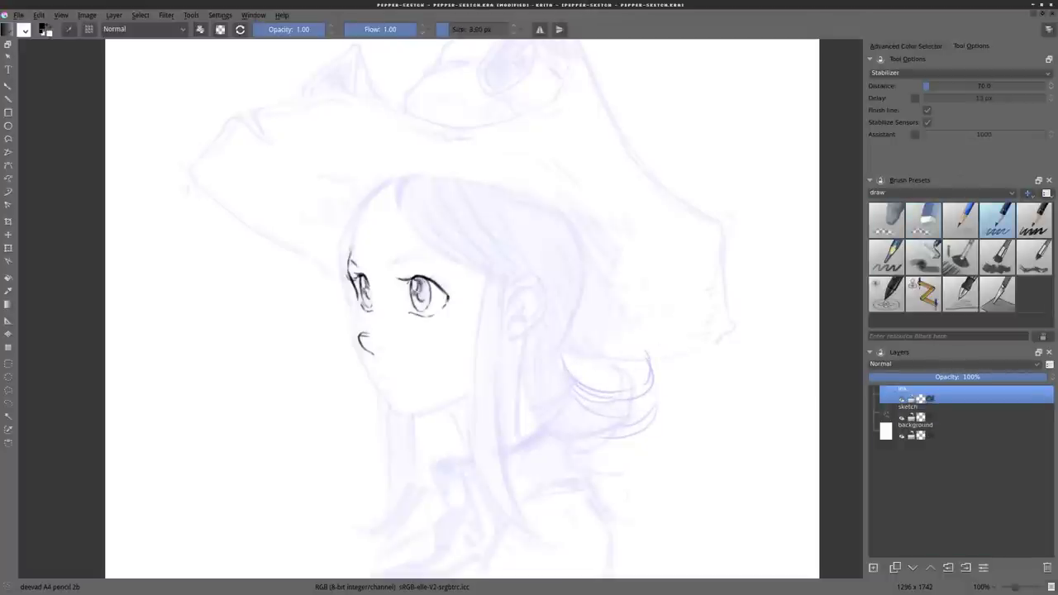
pyautogui.moveTo(384, 186); pyautogui.dragTo(349, 266)
pyautogui.moveTo(395, 265)
pyautogui.mouseDown()
pyautogui.moveTo(431, 256)
pyautogui.moveTo(420, 256)
pyautogui.mouseUp()
pyautogui.moveTo(408, 277); pyautogui.dragTo(442, 289)
pyautogui.press('e')
pyautogui.press('e')
# - Ink the face profile from the cheek past the nose and mouth to the chin
pyautogui.moveTo(352, 277)
pyautogui.mouseDown()
pyautogui.moveTo(360, 334)
pyautogui.moveTo(384, 350)
pyautogui.mouseUp()
pyautogui.press('e')
pyautogui.press('e')
pyautogui.press('e')
pyautogui.moveTo(362, 289)
pyautogui.mouseDown()
pyautogui.moveTo(357, 315)
pyautogui.moveTo(411, 415)
pyautogui.mouseUp()
pyautogui.press('e')
pyautogui.moveTo(378, 377); pyautogui.dragTo(386, 388)
# - Clean up the inner end of the near eyebrow in erase mode, and return to normal drawing
pyautogui.press('e')
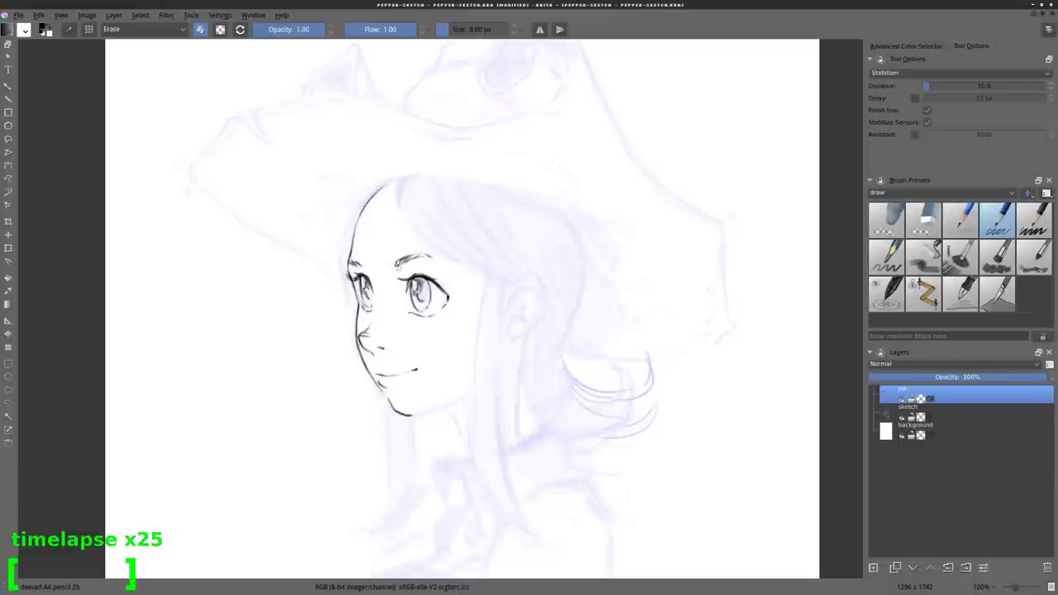
pyautogui.moveTo(403, 262); pyautogui.dragTo(397, 269)
pyautogui.press('e')
# - Mirror the canvas view and ink the jawline and the ear
pyautogui.press('m')
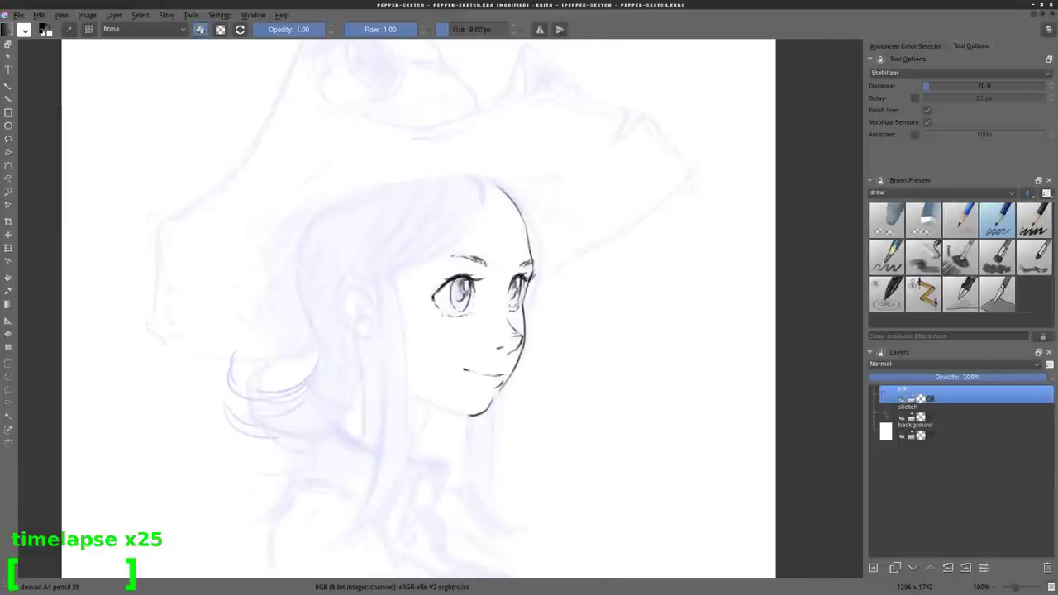
pyautogui.moveTo(413, 391); pyautogui.dragTo(470, 414)
pyautogui.moveTo(357, 278); pyautogui.dragTo(375, 335)
pyautogui.moveTo(355, 320); pyautogui.dragTo(368, 314)
pyautogui.press('/')
pyautogui.press('/')
# - Ink the hair strands beside the ear and along the forehead, and the front line of the neck
pyautogui.moveTo(355, 276); pyautogui.dragTo(406, 357)
pyautogui.moveTo(481, 181)
pyautogui.mouseDown()
pyautogui.moveTo(443, 255)
pyautogui.moveTo(537, 281)
pyautogui.mouseUp()
pyautogui.press('/')
pyautogui.press('/')
pyautogui.moveTo(438, 407); pyautogui.dragTo(423, 439)
# - Ink both edges of the long hair lock in front of the ear and tidy its tip with the eraser
pyautogui.moveTo(379, 282); pyautogui.dragTo(343, 539)
pyautogui.press('/')
pyautogui.press('/')
pyautogui.moveTo(411, 371); pyautogui.dragTo(385, 514)
pyautogui.press('/')
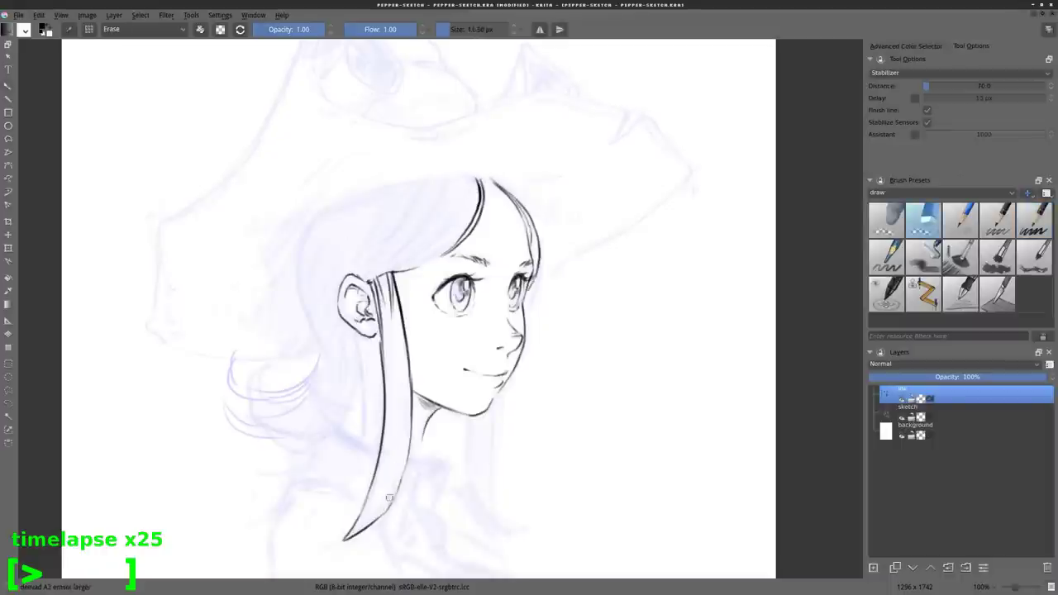
pyautogui.press('/')
# - Ink the hair lock on the far side of the face and the outline of the hair over the head
pyautogui.press('-')
pyautogui.moveTo(481, 364); pyautogui.dragTo(487, 451)
pyautogui.moveTo(347, 331)
pyautogui.mouseDown()
pyautogui.moveTo(460, 220)
pyautogui.moveTo(511, 235)
pyautogui.mouseUp()
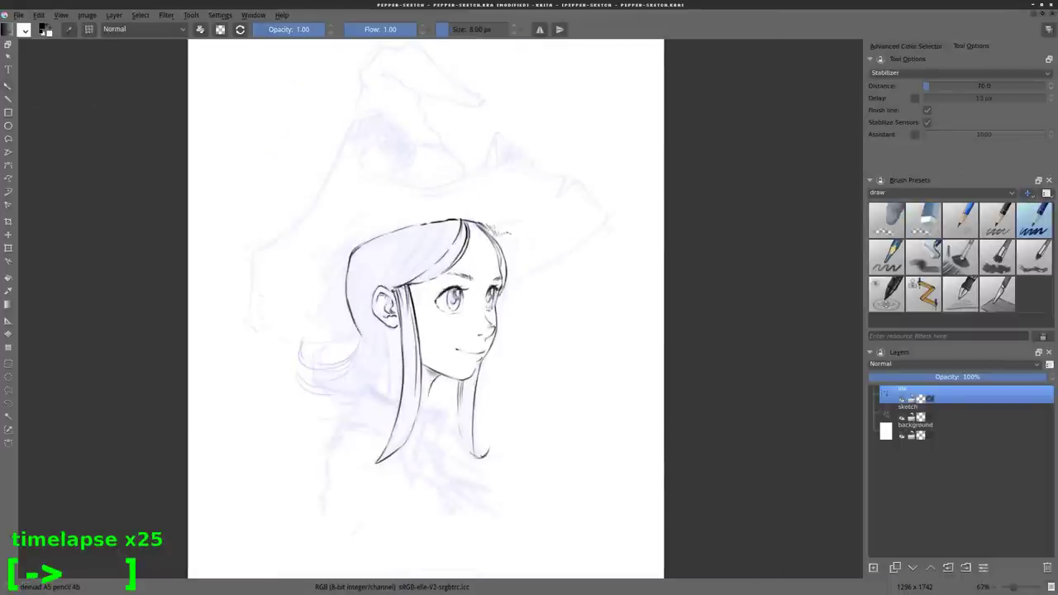
# - Ink the strands behind the ear, the upper hair curl, a fringe strand and the collar edge, undoing one stray stroke
pyautogui.moveTo(388, 326)
pyautogui.mouseDown()
pyautogui.moveTo(386, 405)
pyautogui.moveTo(377, 374)
pyautogui.moveTo(301, 341)
pyautogui.mouseUp()
pyautogui.hotkey('ctrl', 'z')
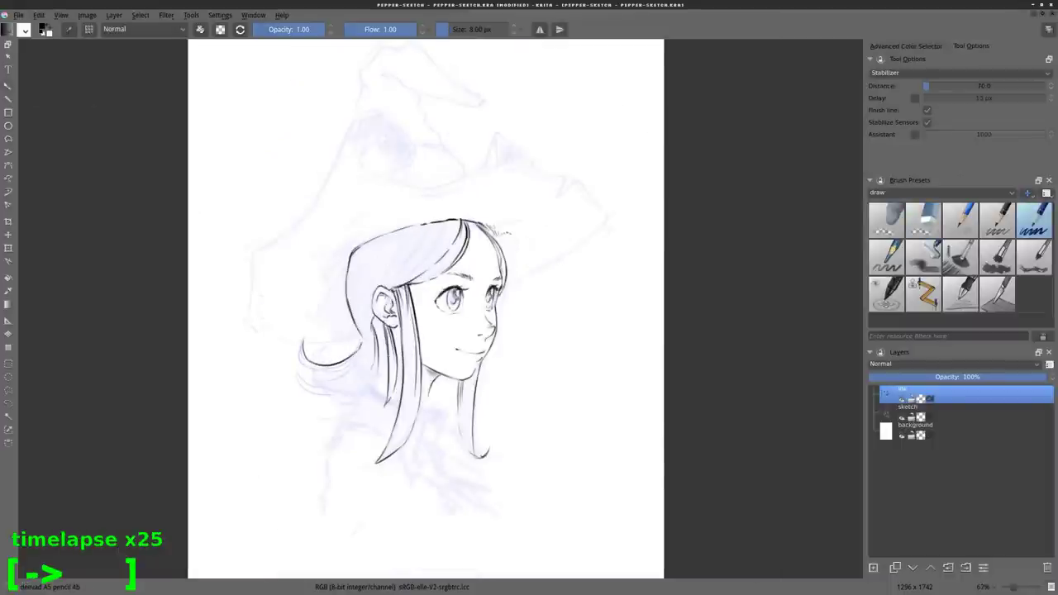
pyautogui.moveTo(431, 222); pyautogui.dragTo(380, 282)
pyautogui.moveTo(371, 385); pyautogui.dragTo(425, 438)
# - Unmirror the view and briefly hide the sketch layer to check the inked lines alone
pyautogui.press('m')
pyautogui.click(901, 417)
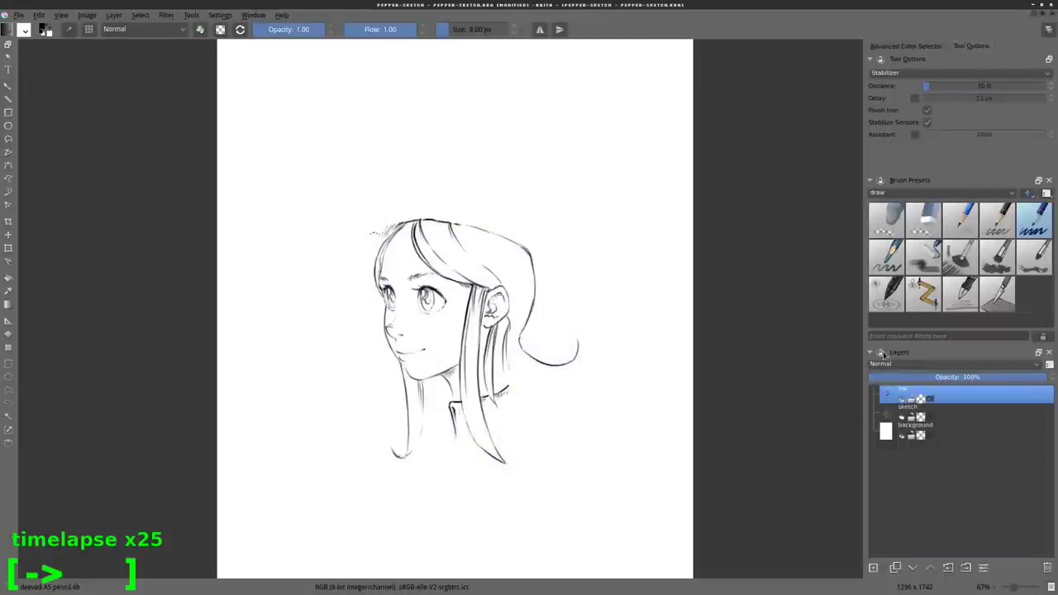
pyautogui.click(901, 417)
# - Ink the hat brim's outline with its front notch and back corners, plus the lower edge of the hair curl
pyautogui.moveTo(376, 285)
pyautogui.mouseDown()
pyautogui.moveTo(324, 193)
pyautogui.moveTo(496, 157)
pyautogui.moveTo(636, 297)
pyautogui.moveTo(525, 340)
pyautogui.mouseUp()
pyautogui.moveTo(585, 369); pyautogui.dragTo(522, 390)
pyautogui.moveTo(309, 187); pyautogui.dragTo(325, 201)
pyautogui.moveTo(499, 137)
pyautogui.mouseDown()
pyautogui.moveTo(519, 157)
pyautogui.moveTo(490, 178)
pyautogui.moveTo(509, 110)
pyautogui.mouseUp()
pyautogui.moveTo(527, 127); pyautogui.dragTo(537, 149)
pyautogui.moveTo(612, 243); pyautogui.dragTo(629, 256)
pyautogui.moveTo(626, 322); pyautogui.dragTo(633, 324)
# - Ink the brim's upper edge, the rolled curl on top and the pointed fold at the front, with shading strokes
pyautogui.moveTo(418, 187); pyautogui.dragTo(453, 193)
pyautogui.moveTo(337, 177); pyautogui.dragTo(357, 172)
pyautogui.moveTo(511, 177); pyautogui.dragTo(524, 162)
pyautogui.moveTo(350, 168)
pyautogui.mouseDown()
pyautogui.moveTo(384, 133)
pyautogui.moveTo(408, 177)
pyautogui.mouseUp()
pyautogui.moveTo(383, 141); pyautogui.dragTo(381, 163)
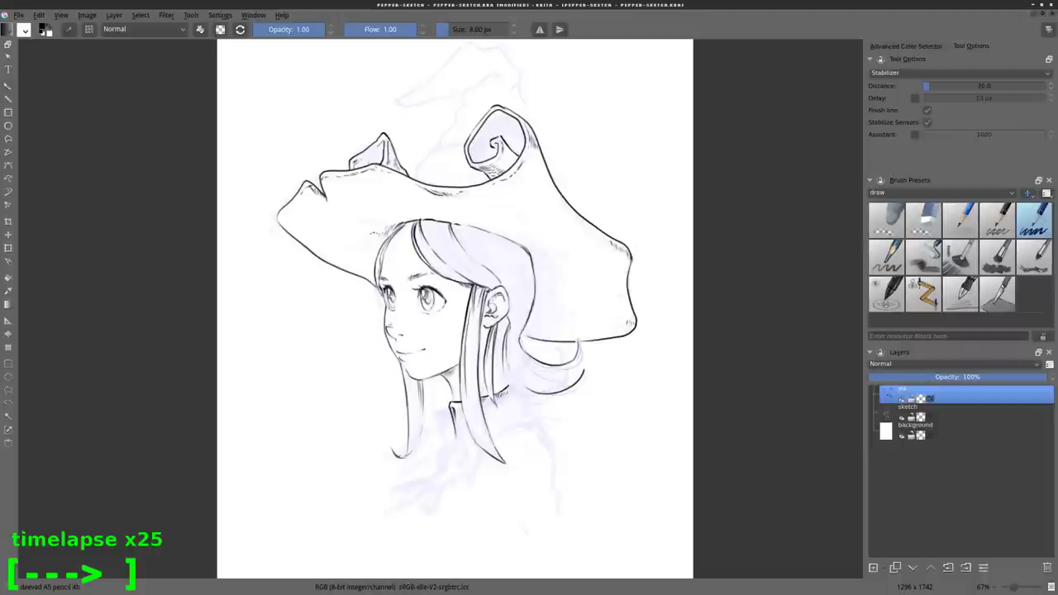
# - Add hatching to the hat brim's underside and creases, and ink the hair edge beneath it
pyautogui.moveTo(339, 245); pyautogui.dragTo(362, 248)
pyautogui.moveTo(504, 238); pyautogui.dragTo(522, 266)
pyautogui.moveTo(524, 306); pyautogui.dragTo(519, 363)
pyautogui.moveTo(495, 205); pyautogui.dragTo(513, 216)
pyautogui.moveTo(552, 266); pyautogui.dragTo(569, 286)
pyautogui.moveTo(529, 334); pyautogui.dragTo(547, 335)
# - Ink the back hair, the collar, a fringe strand, and the shoulder line down to the sleeve
pyautogui.moveTo(509, 352)
pyautogui.mouseDown()
pyautogui.moveTo(496, 389)
pyautogui.moveTo(527, 405)
pyautogui.mouseUp()
pyautogui.moveTo(526, 407); pyautogui.dragTo(491, 432)
pyautogui.moveTo(434, 409); pyautogui.dragTo(432, 442)
pyautogui.moveTo(461, 226); pyautogui.dragTo(494, 270)
pyautogui.moveTo(495, 433); pyautogui.dragTo(550, 430)
pyautogui.moveTo(527, 405); pyautogui.dragTo(559, 499)
# - Ink the collar folds, the ruffled bow, the neck shading and the sleeve crease
pyautogui.moveTo(459, 422); pyautogui.dragTo(476, 454)
pyautogui.moveTo(440, 444)
pyautogui.mouseDown()
pyautogui.moveTo(454, 444)
pyautogui.moveTo(443, 471)
pyautogui.mouseUp()
pyautogui.moveTo(410, 484)
pyautogui.mouseDown()
pyautogui.moveTo(440, 462)
pyautogui.moveTo(434, 484)
pyautogui.mouseUp()
pyautogui.moveTo(455, 330); pyautogui.dragTo(447, 355)
pyautogui.moveTo(533, 479); pyautogui.dragTo(518, 521)
# - Ink the hat's crumpled cone and its bent pointed tip
pyautogui.moveTo(407, 202); pyautogui.dragTo(434, 171)
pyautogui.moveTo(433, 172); pyautogui.dragTo(496, 75)
pyautogui.moveTo(488, 101)
pyautogui.mouseDown()
pyautogui.moveTo(467, 116)
pyautogui.moveTo(391, 129)
pyautogui.mouseUp()
pyautogui.moveTo(392, 124); pyautogui.dragTo(470, 71)
# - Hide the sketch layer and ink the back collar, bow details and inner strands of the hair curl
pyautogui.moveTo(512, 420); pyautogui.dragTo(542, 423)
pyautogui.click(902, 417)
pyautogui.moveTo(433, 424); pyautogui.dragTo(443, 432)
pyautogui.moveTo(516, 372); pyautogui.dragTo(572, 389)
pyautogui.moveTo(575, 385); pyautogui.dragTo(537, 411)
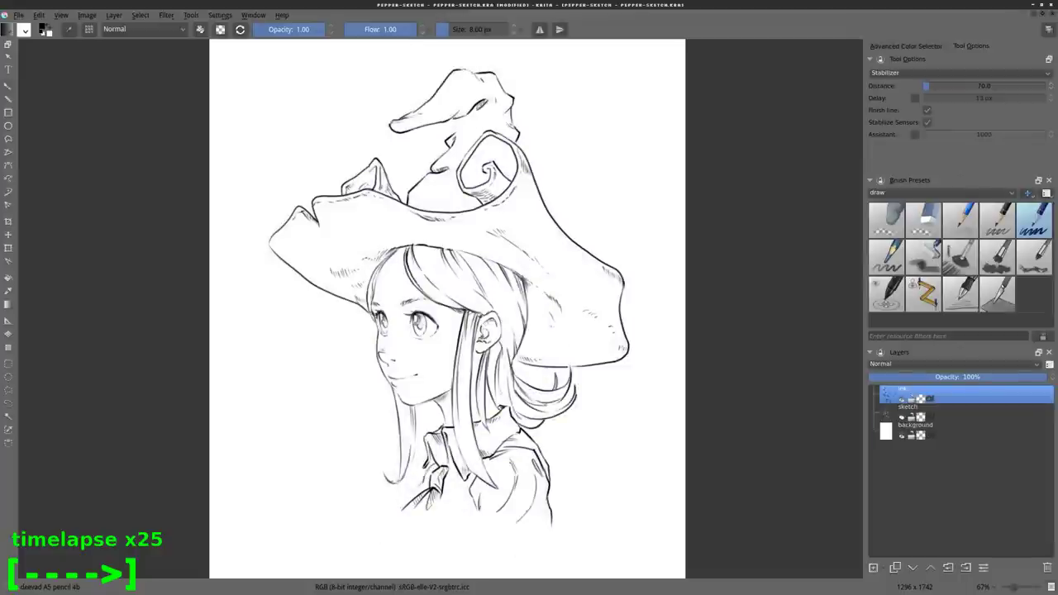
# - Add fine hatching to the back hair, hat brim, neck, collar and far hair lock
pyautogui.moveTo(516, 347); pyautogui.dragTo(522, 370)
pyautogui.moveTo(530, 298); pyautogui.dragTo(549, 312)
pyautogui.moveTo(500, 395); pyautogui.dragTo(491, 415)
pyautogui.moveTo(446, 459); pyautogui.dragTo(461, 488)
pyautogui.moveTo(414, 437); pyautogui.dragTo(404, 479)
pyautogui.moveTo(443, 402); pyautogui.dragTo(436, 421)
# - Mirror the canvas view and retouch the hairline where it meets the underside of the brim
pyautogui.press('e')
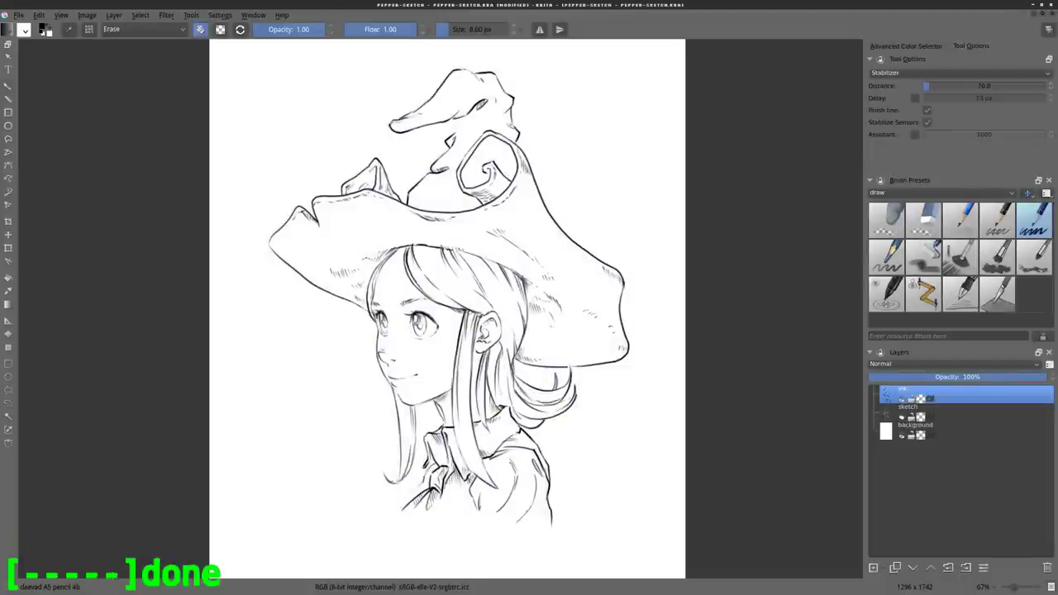
pyautogui.press('e')
pyautogui.press('m')
pyautogui.press('e')
pyautogui.press('e')
pyautogui.moveTo(362, 275)
pyautogui.mouseDown()
pyautogui.moveTo(355, 288)
pyautogui.moveTo(437, 248)
pyautogui.moveTo(506, 271)
pyautogui.mouseUp()
# - Erase and redraw the hair edge behind the ear, just below the brim
pyautogui.press('/')
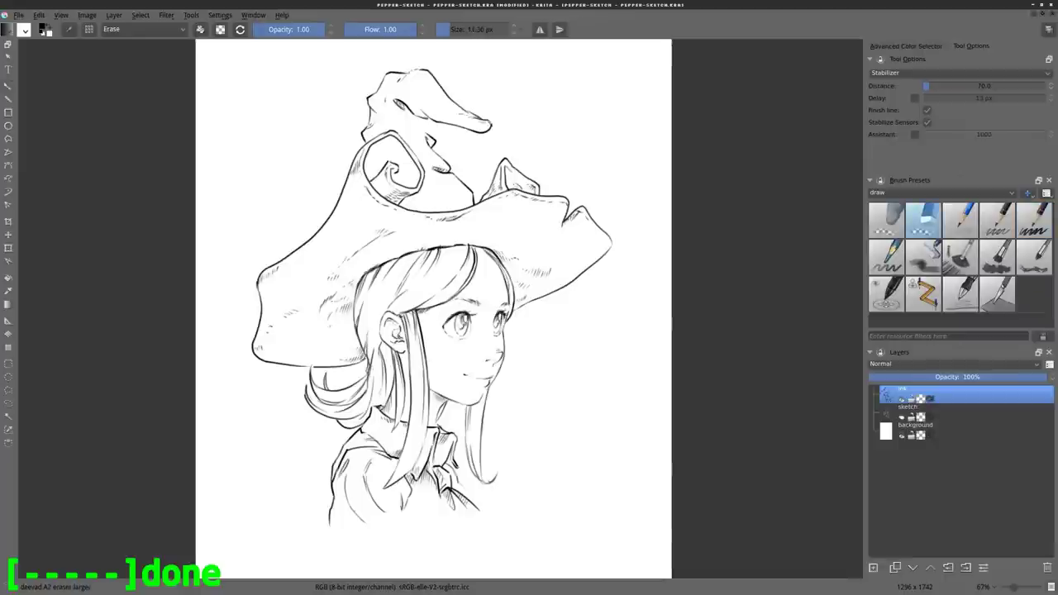
pyautogui.moveTo(369, 360); pyautogui.dragTo(366, 395)
pyautogui.press('/')
pyautogui.moveTo(365, 367); pyautogui.dragTo(368, 400)
# - Erase and redraw the upper part of the long hair lock in front of the ear
pyautogui.press('/')
pyautogui.moveTo(418, 310); pyautogui.dragTo(423, 390)
pyautogui.press('/')
pyautogui.moveTo(416, 311); pyautogui.dragTo(414, 352)
pyautogui.press('/')
pyautogui.press('/')
# - Add hatching under the brim near the hair, inside the rolled curl, and at the brim's back corner
pyautogui.moveTo(451, 245); pyautogui.dragTo(504, 252)
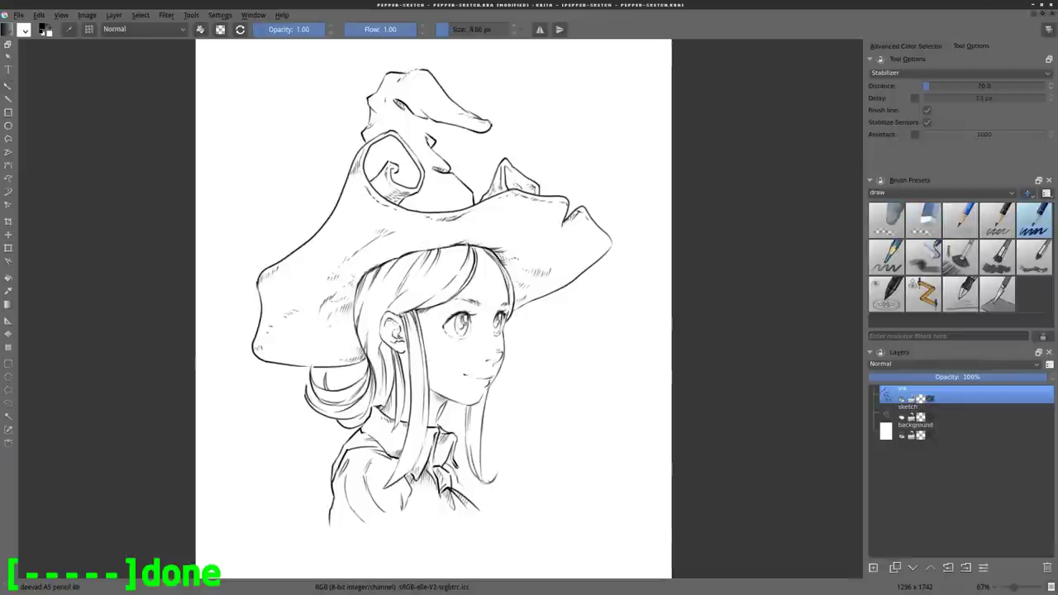
pyautogui.moveTo(365, 273); pyautogui.dragTo(353, 286)
pyautogui.moveTo(383, 141); pyautogui.dragTo(417, 180)
pyautogui.press('/')
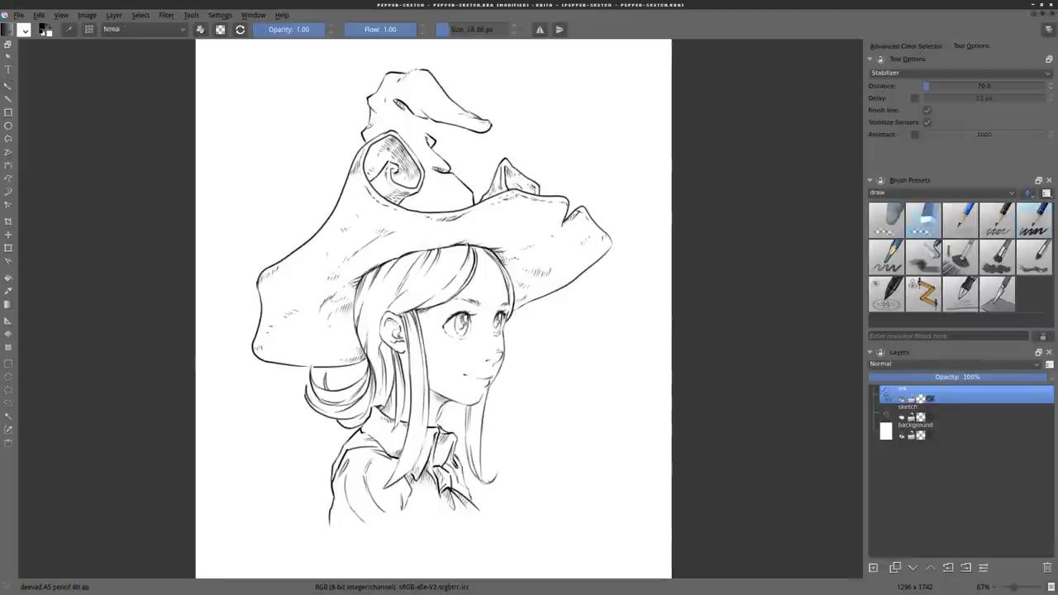
pyautogui.moveTo(256, 317)
pyautogui.mouseDown()
pyautogui.moveTo(259, 361)
pyautogui.moveTo(296, 363)
pyautogui.mouseUp()
pyautogui.press('m')
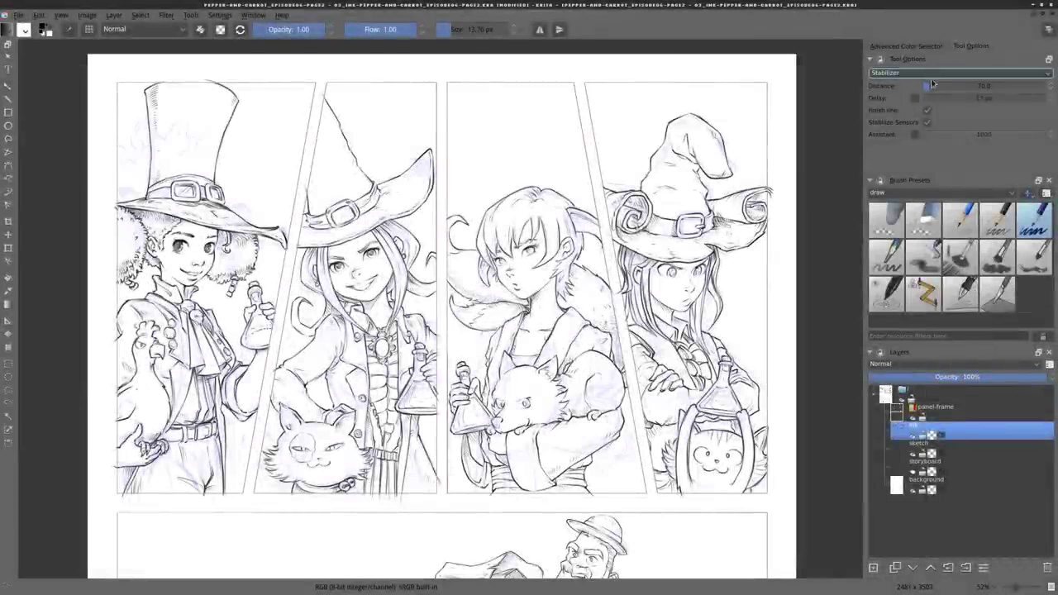
# - Scribble a test zigzag in the fourth panel of the comic page, beside the witch's hat
pyautogui.moveTo(727, 95); pyautogui.dragTo(769, 149)
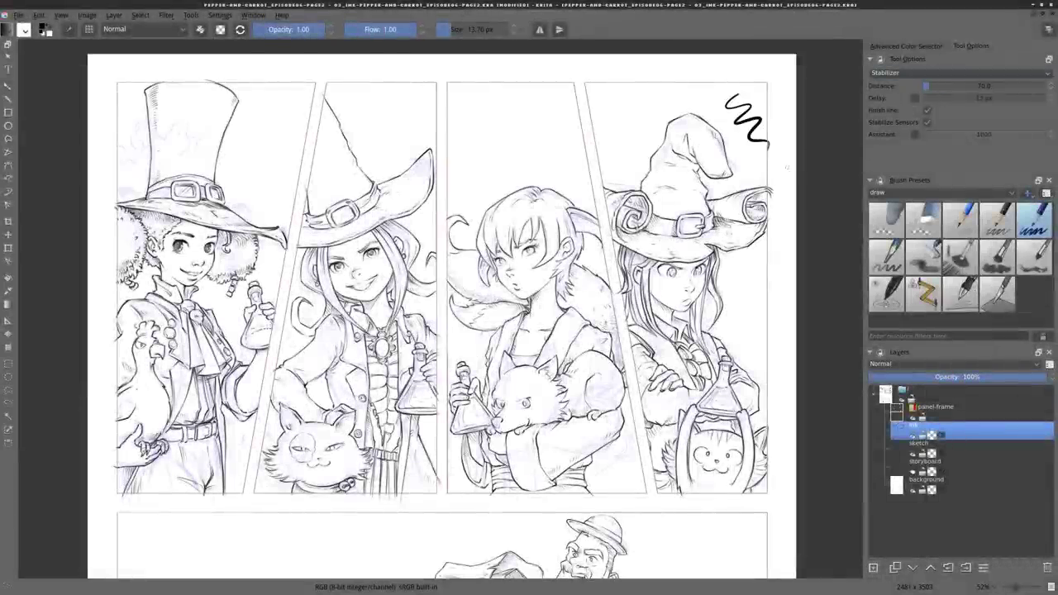
# - Undo the test zigzag beside the witch's hat and bring up the Advanced Color Selector
pyautogui.hotkey('ctrl', 'z')
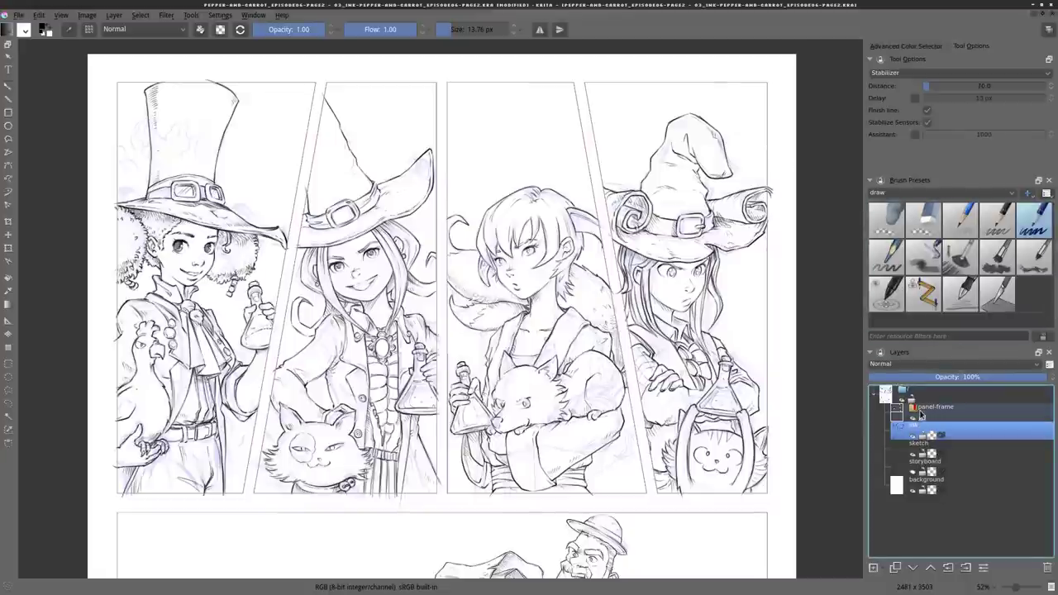
pyautogui.moveTo(952, 59); pyautogui.dragTo(926, 49)
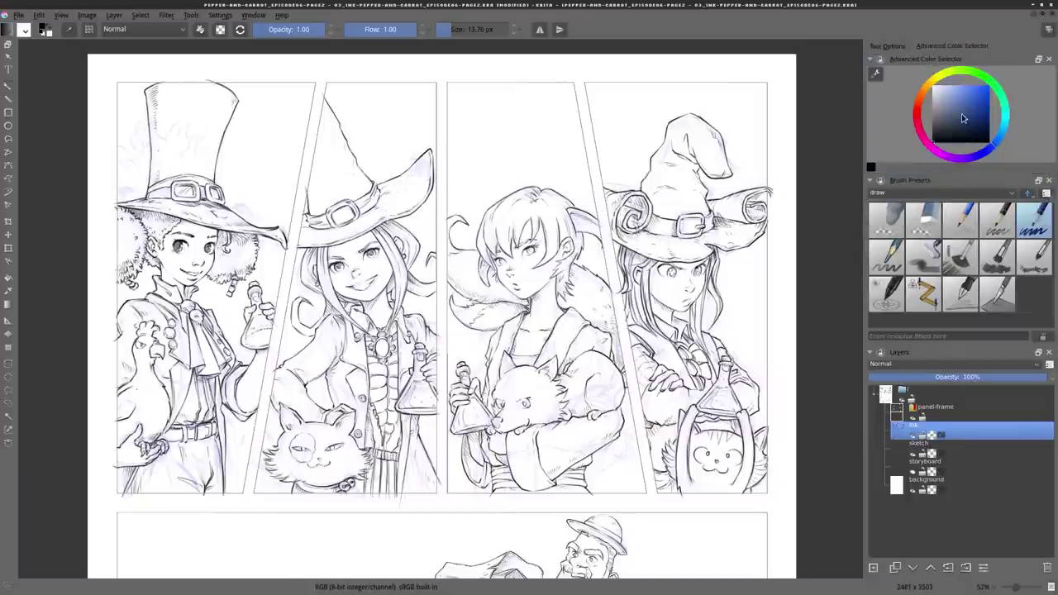
# - Configure the Brushes and Stuff toolbar by filtering the available actions for "Smoothing" and adding Brush Smoothing: Basic
pyautogui.rightClick(700, 35)
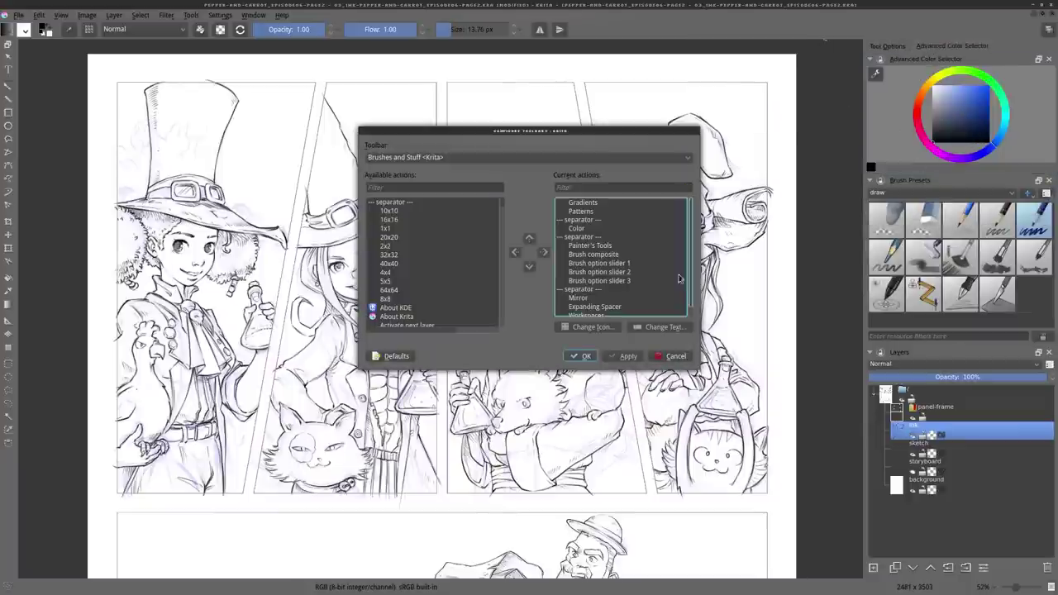
pyautogui.click(404, 187)
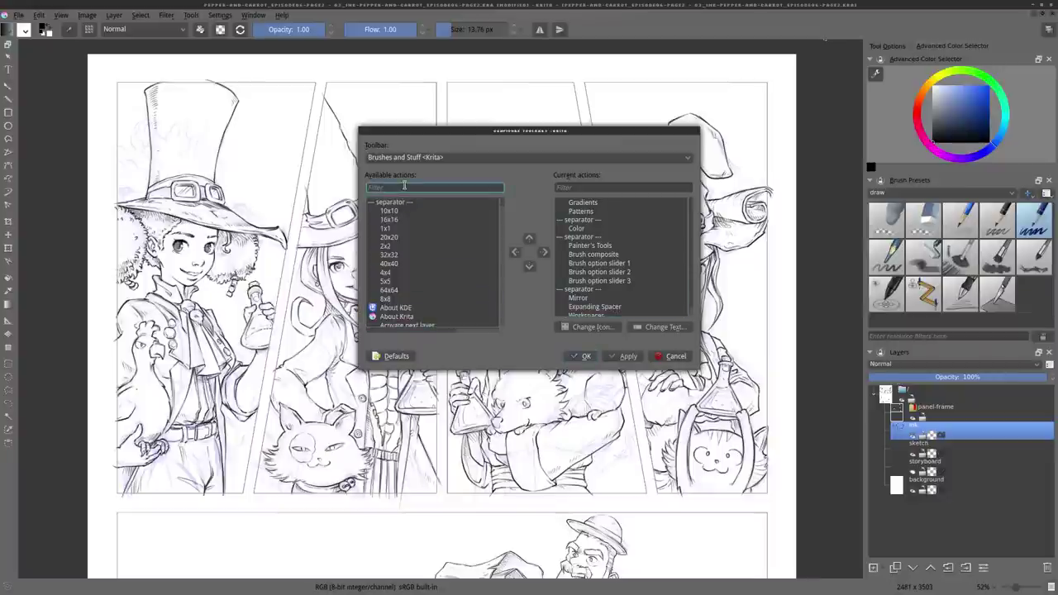
pyautogui.write('Smoothin')
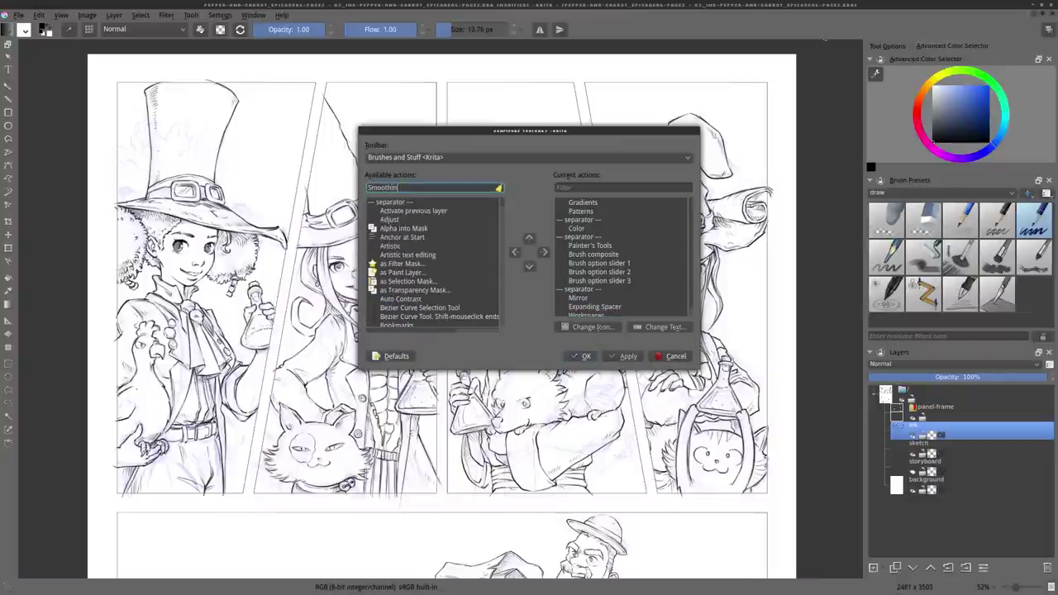
pyautogui.write('g')
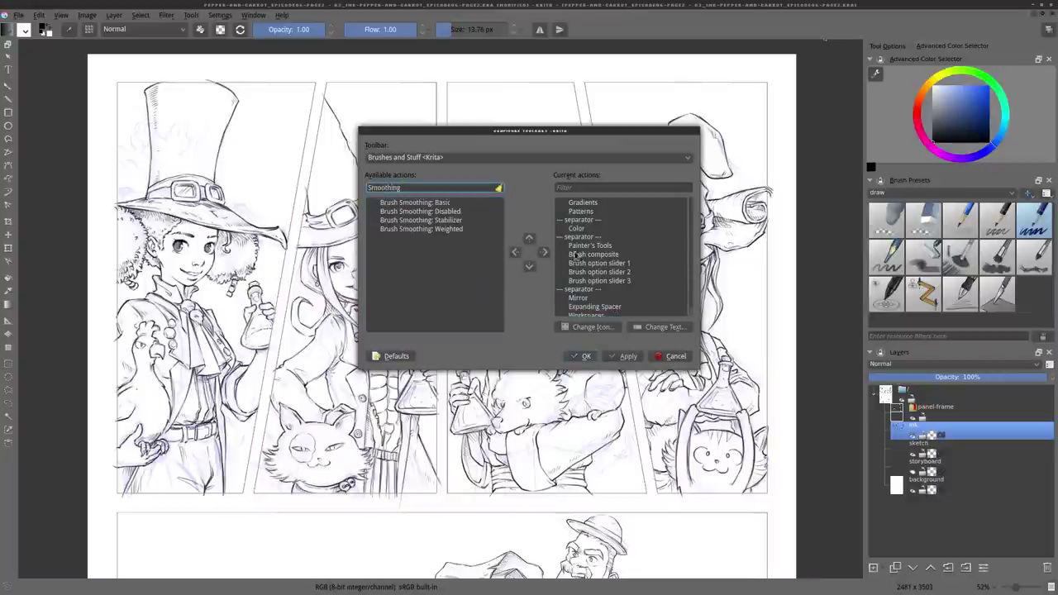
pyautogui.scroll(-1, 578, 256)
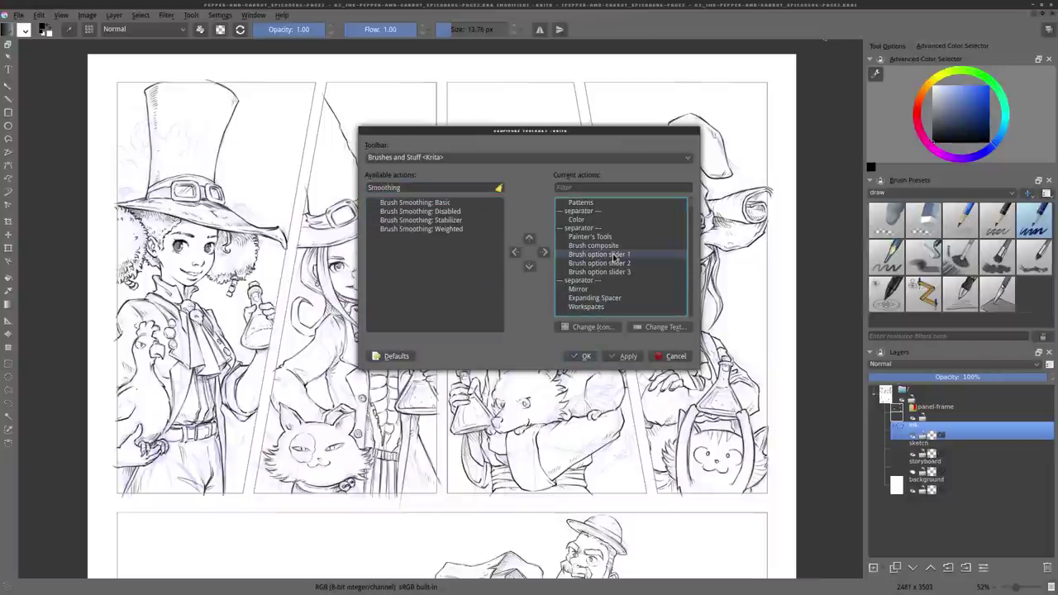
pyautogui.click(430, 202)
pyautogui.click(544, 251)
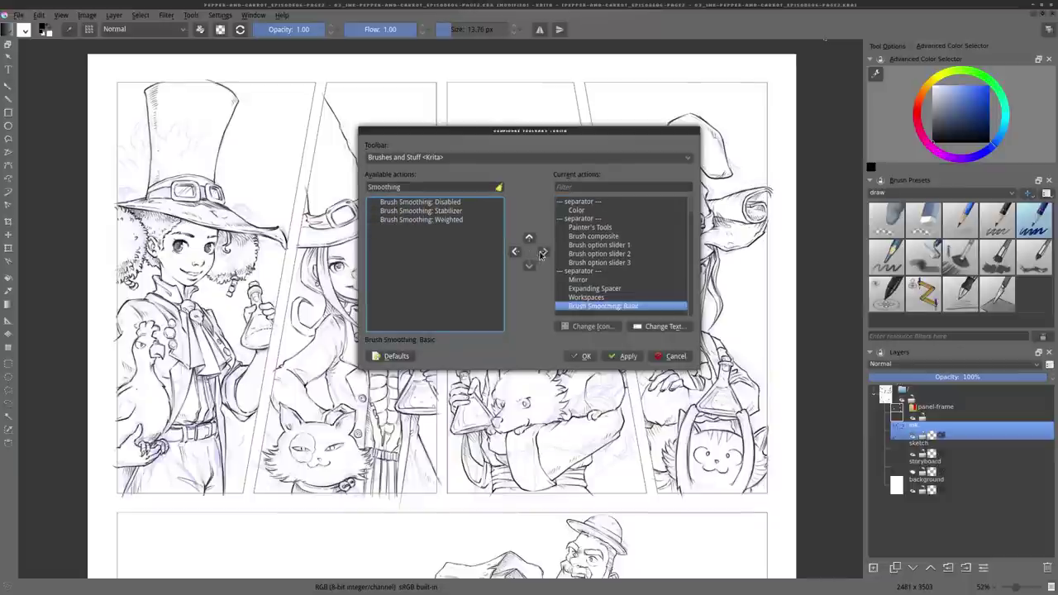
# - Add Brush Smoothing: Stabilizer to the Brushes and Stuff toolbar and apply the changes
pyautogui.click(446, 211)
pyautogui.click(542, 251)
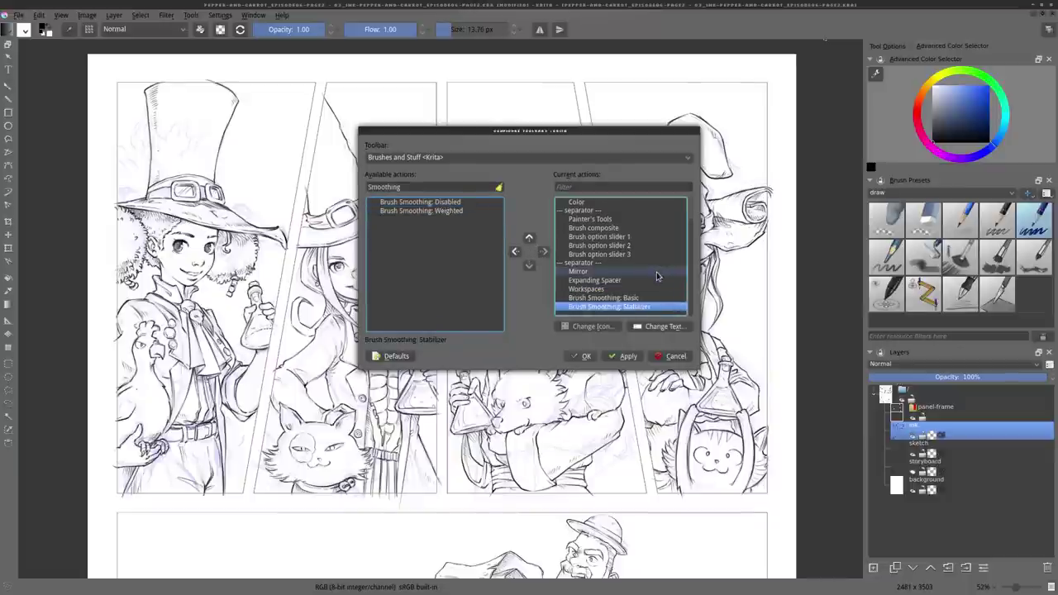
pyautogui.click(612, 300)
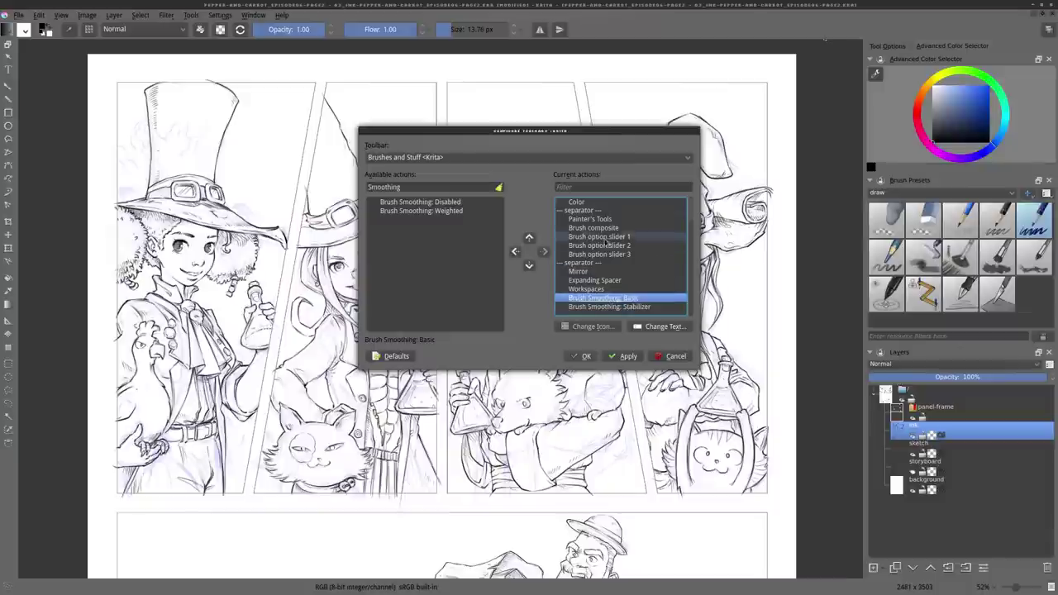
pyautogui.scroll(1, 612, 238)
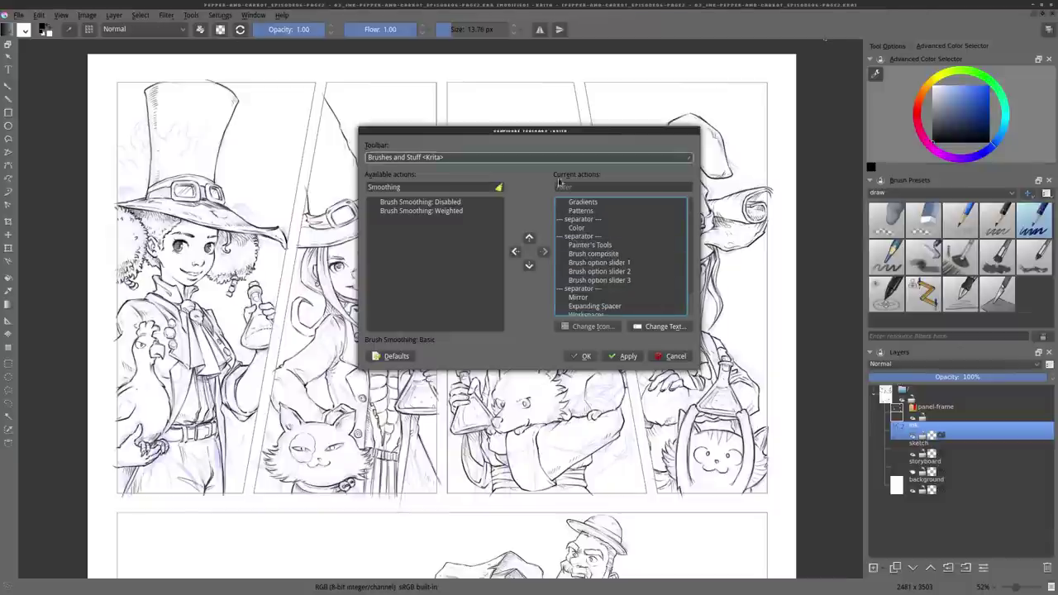
pyautogui.scroll(-1, 637, 280)
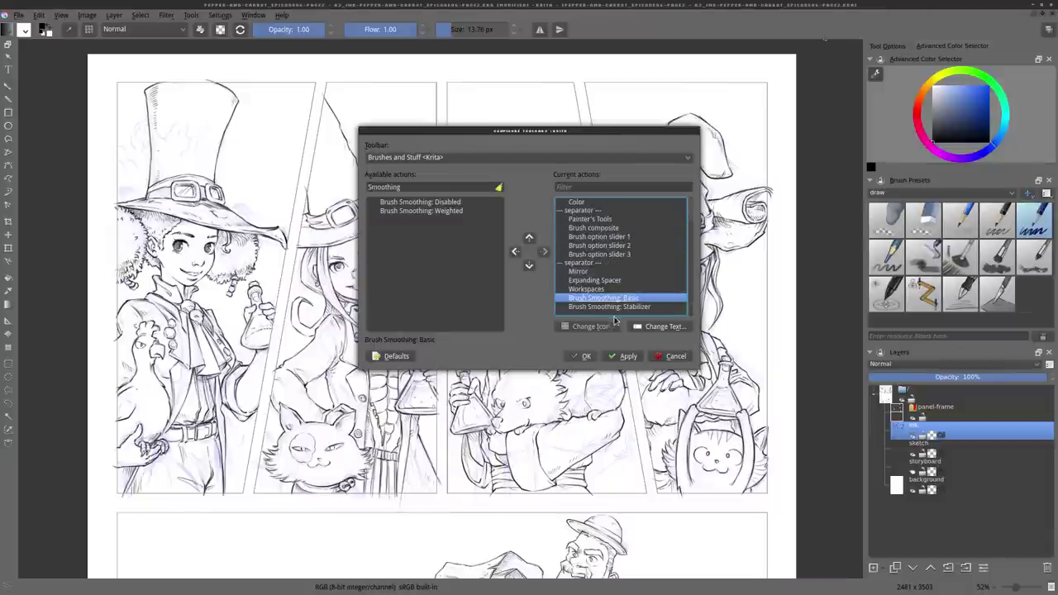
pyautogui.click(628, 356)
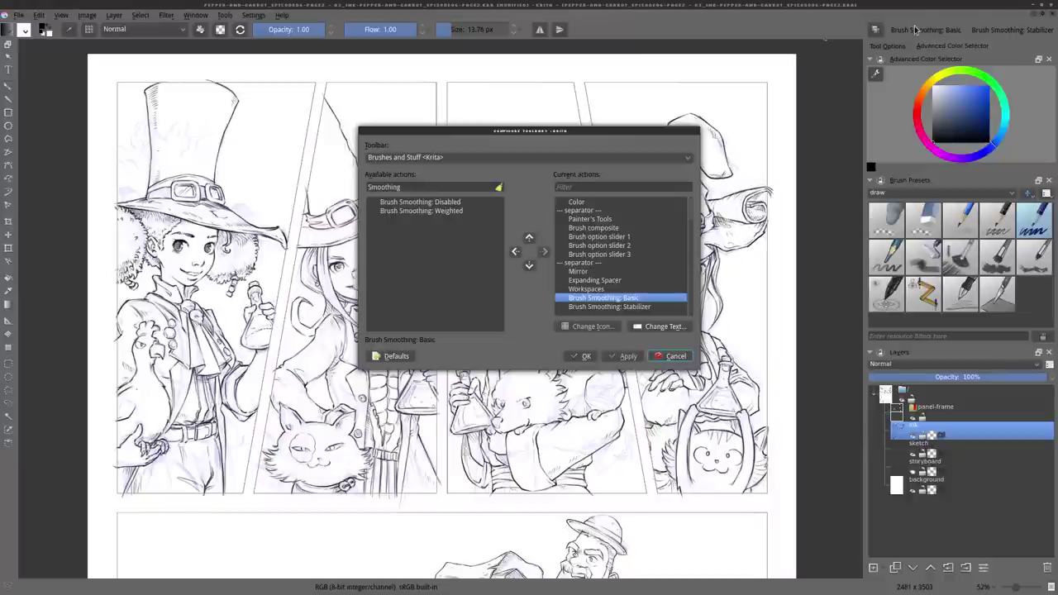
# - Change the label text of the Brush Smoothing: Basic toolbar action to "off"
pyautogui.click(648, 328)
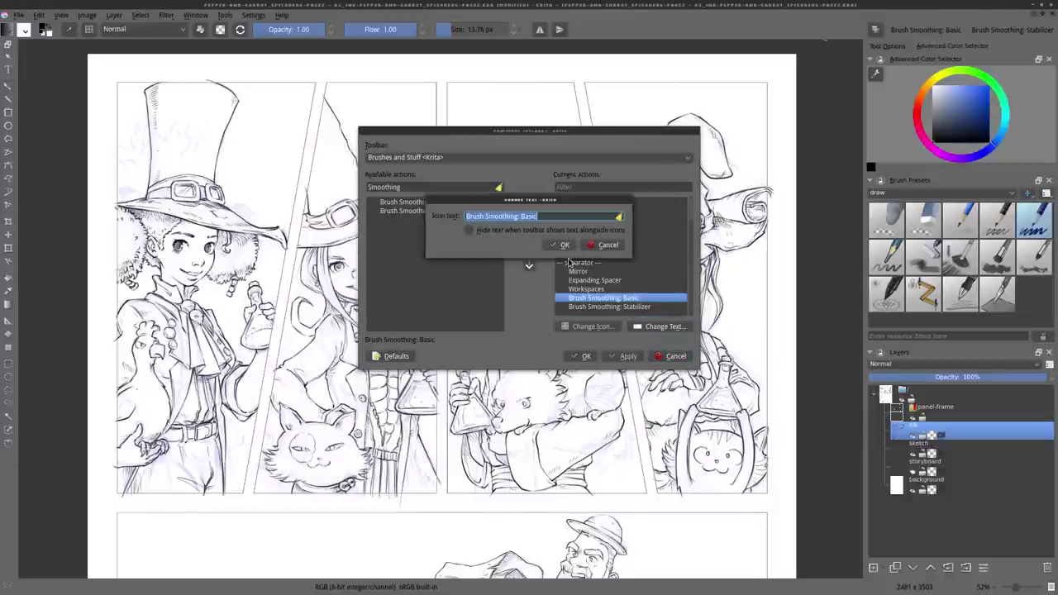
pyautogui.moveTo(547, 215); pyautogui.dragTo(436, 213)
pyautogui.write('off')
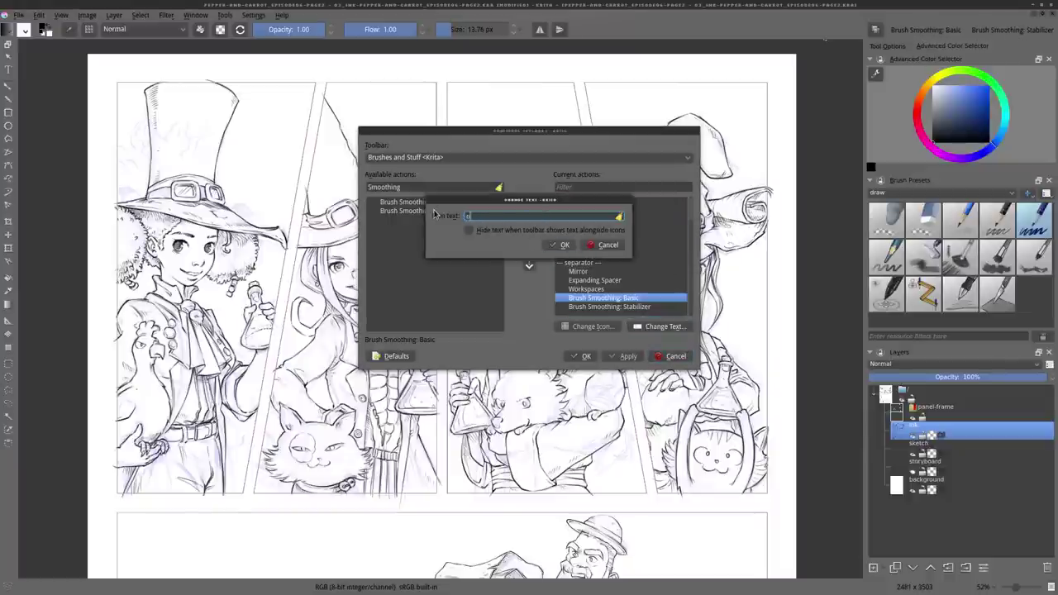
pyautogui.click(562, 245)
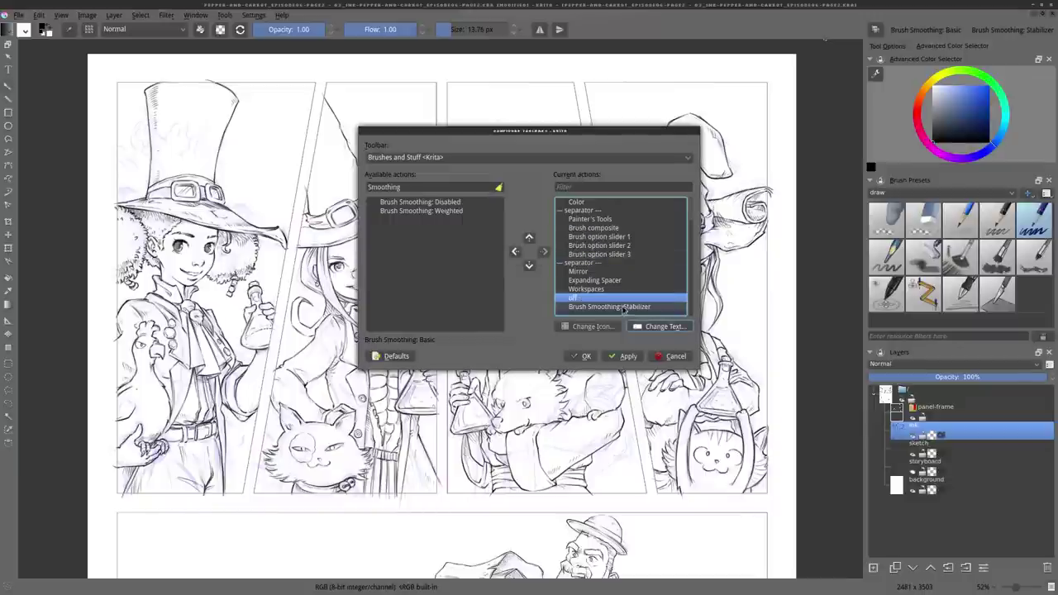
# - Change the label text of the Brush Smoothing: Stabilizer action to "on" and apply the toolbar configuration
pyautogui.press('Down')
pyautogui.click(651, 326)
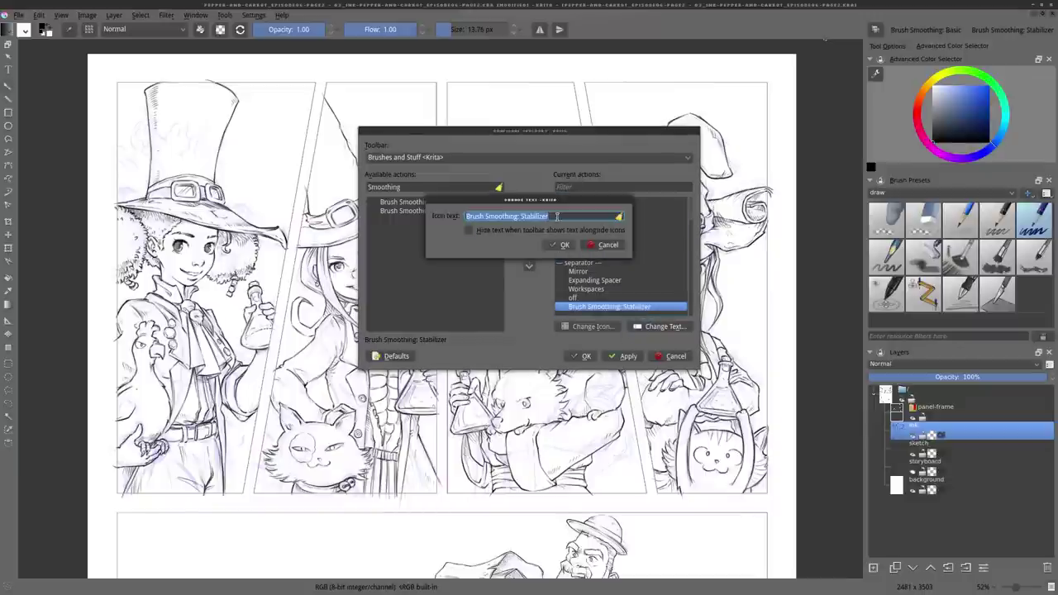
pyautogui.write('on')
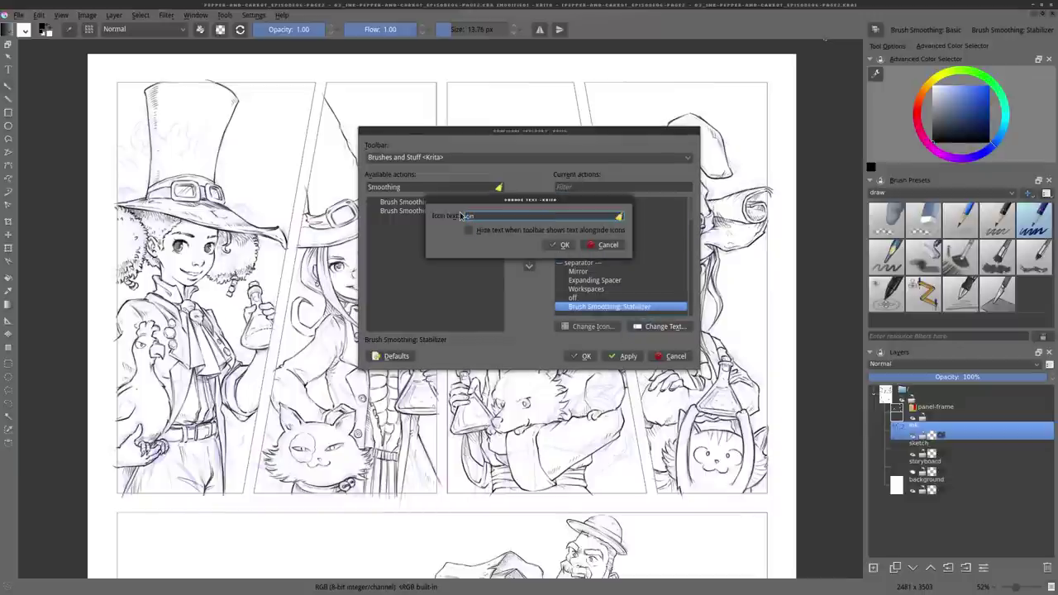
pyautogui.click(563, 245)
pyautogui.click(625, 355)
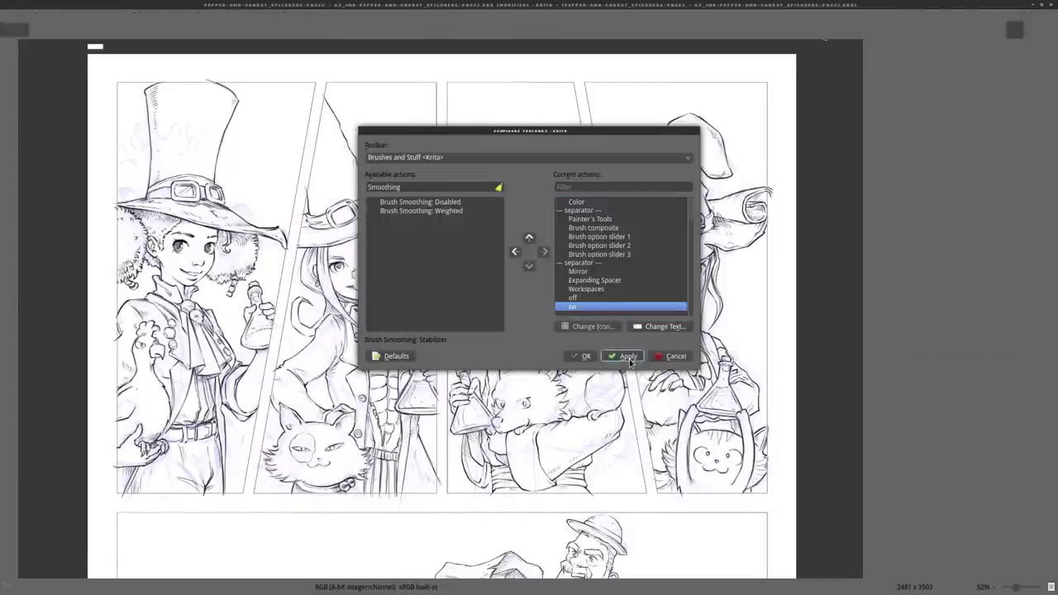
pyautogui.click(584, 357)
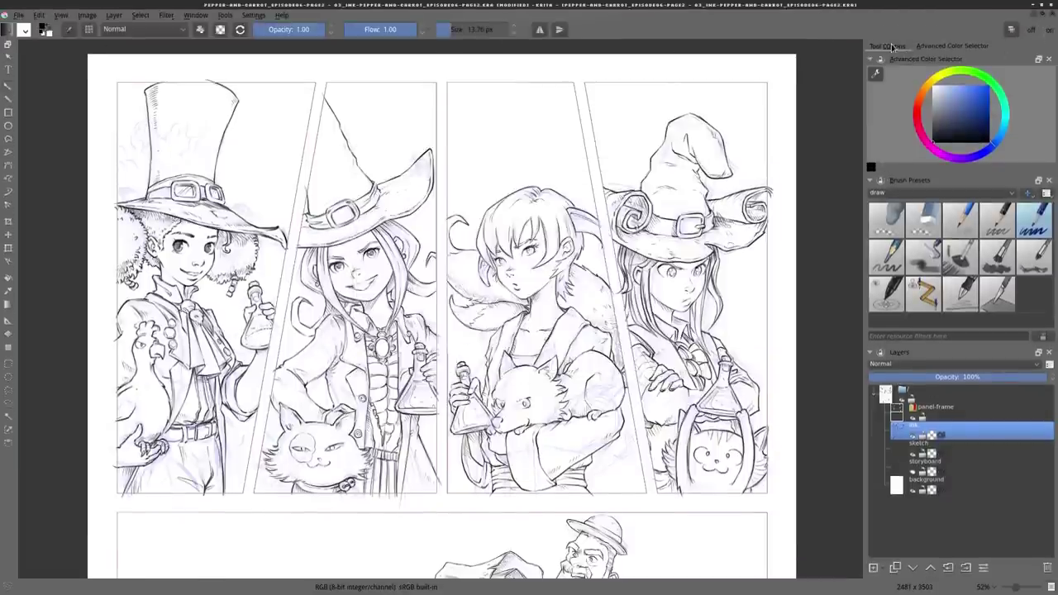
# - Try the new on and off toolbar actions by switching brush smoothing between Stabilizer and Basic Smoothing, ending on Basic
pyautogui.click(1046, 33)
pyautogui.click(1032, 31)
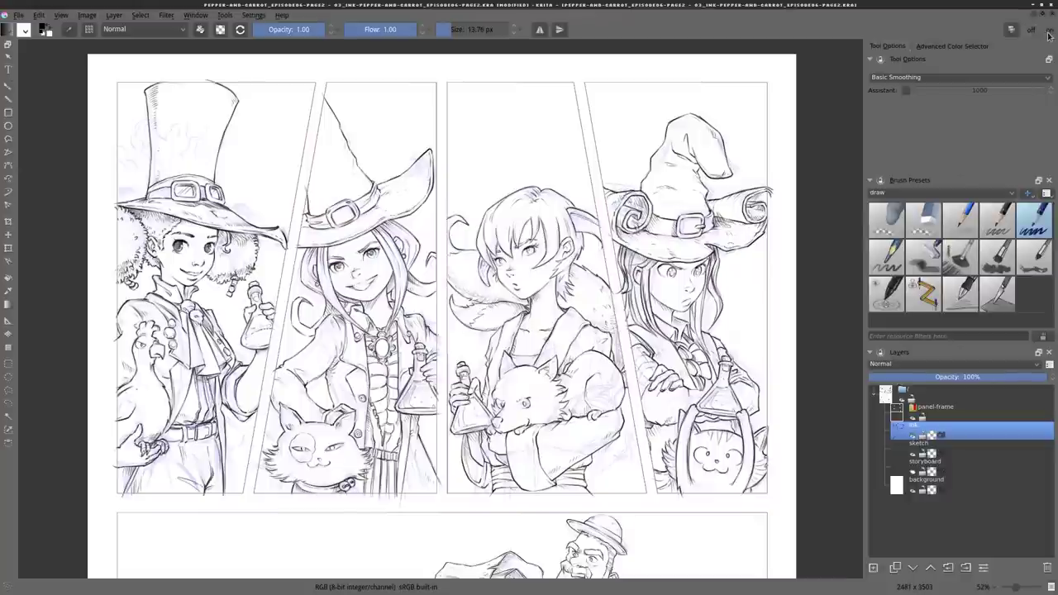
pyautogui.click(1049, 33)
pyautogui.click(1030, 31)
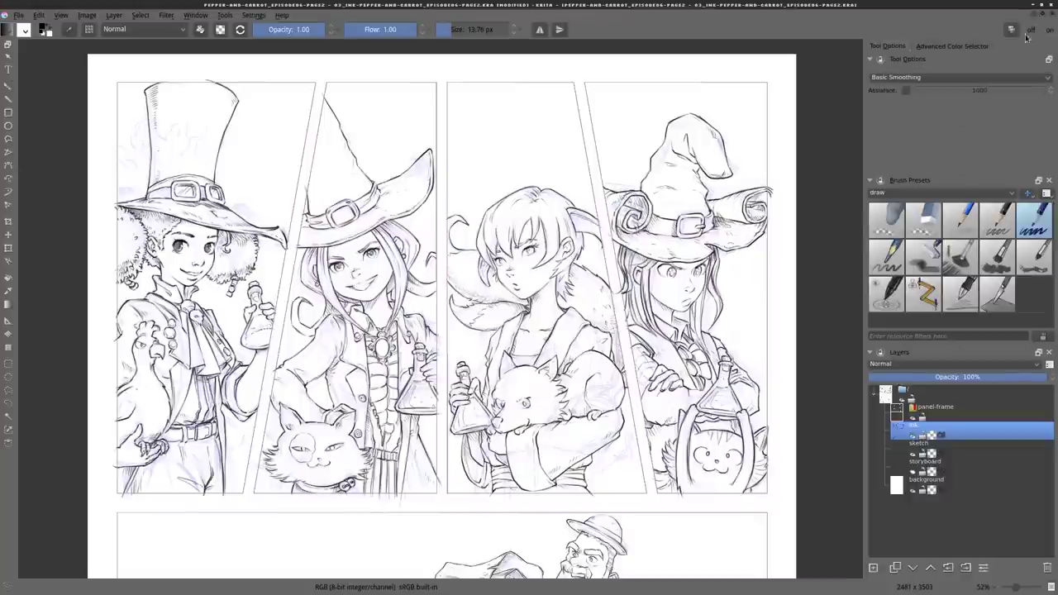
pyautogui.click(959, 47)
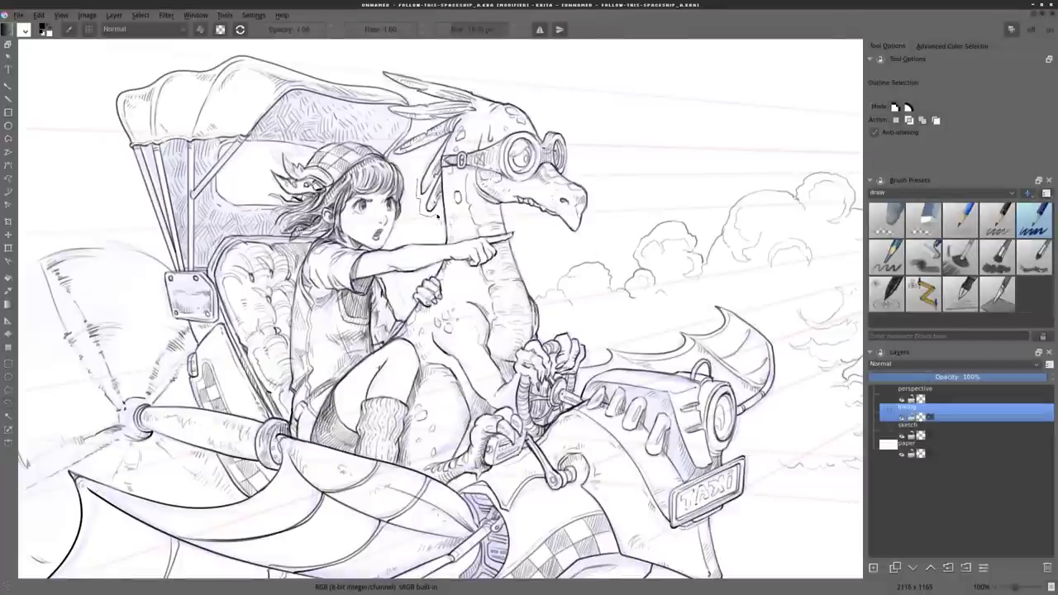
# - Select the dragon's head with a freehand outline on the inking layer and warp it to enlarge the snout and goggles
pyautogui.moveTo(533, 231)
pyautogui.mouseDown()
pyautogui.moveTo(599, 177)
pyautogui.moveTo(463, 82)
pyautogui.moveTo(410, 96)
pyautogui.mouseUp()
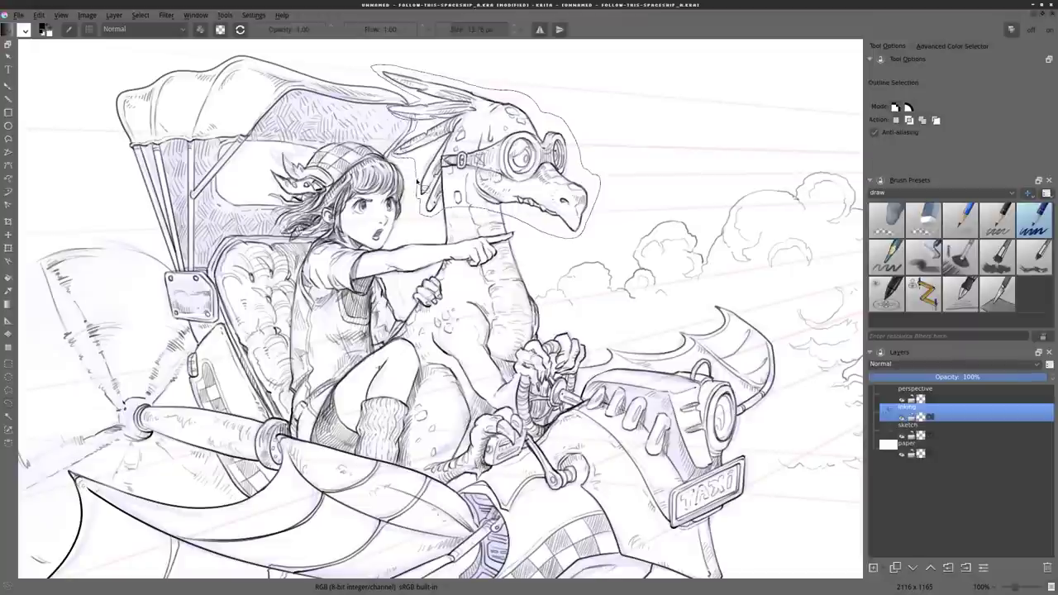
pyautogui.hotkey('ctrl', 't')
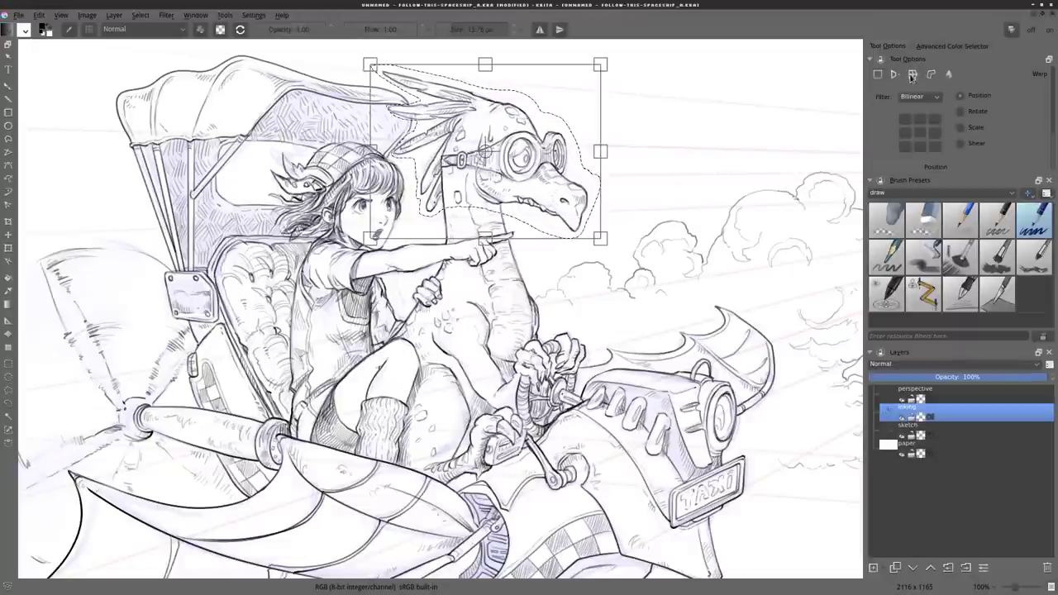
pyautogui.click(912, 74)
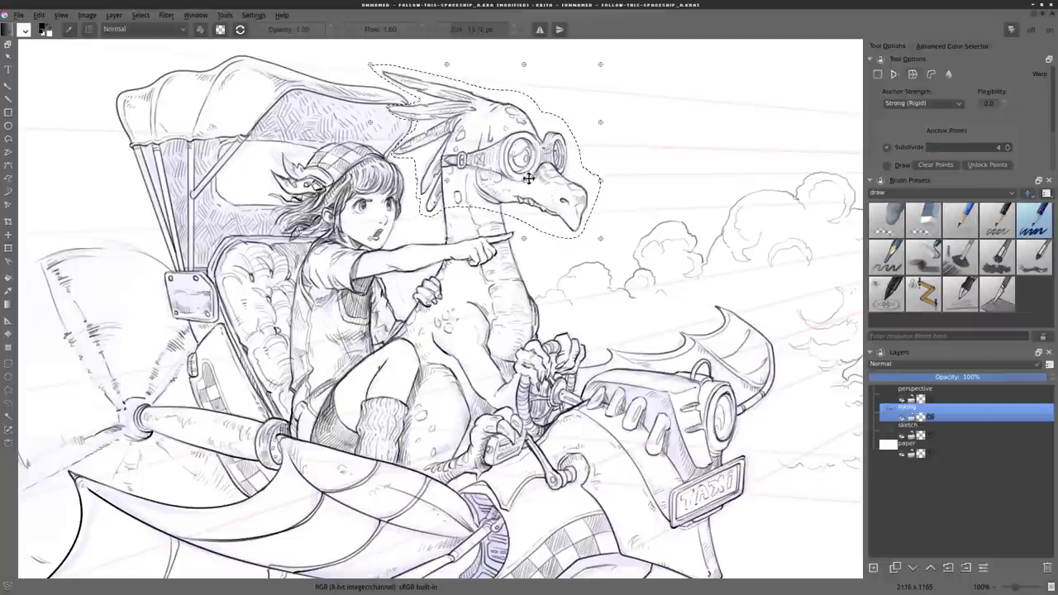
pyautogui.moveTo(524, 180); pyautogui.dragTo(523, 189)
pyautogui.moveTo(601, 180); pyautogui.dragTo(615, 175)
pyautogui.moveTo(601, 122); pyautogui.dragTo(601, 111)
pyautogui.moveTo(524, 123); pyautogui.dragTo(524, 116)
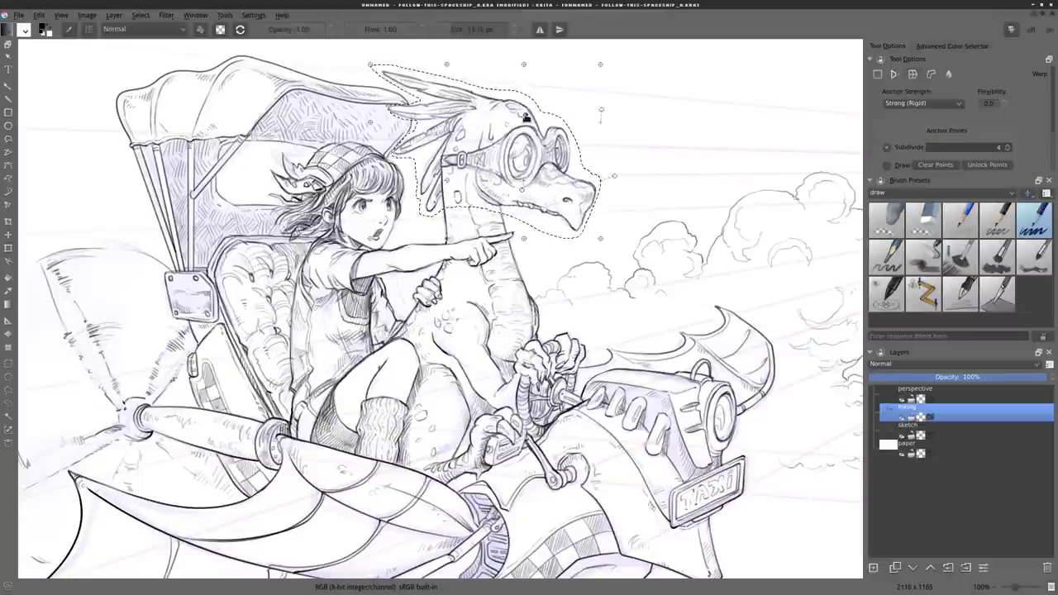
pyautogui.moveTo(601, 238); pyautogui.dragTo(592, 252)
pyautogui.moveTo(523, 239); pyautogui.dragTo(521, 258)
pyautogui.press('Return')
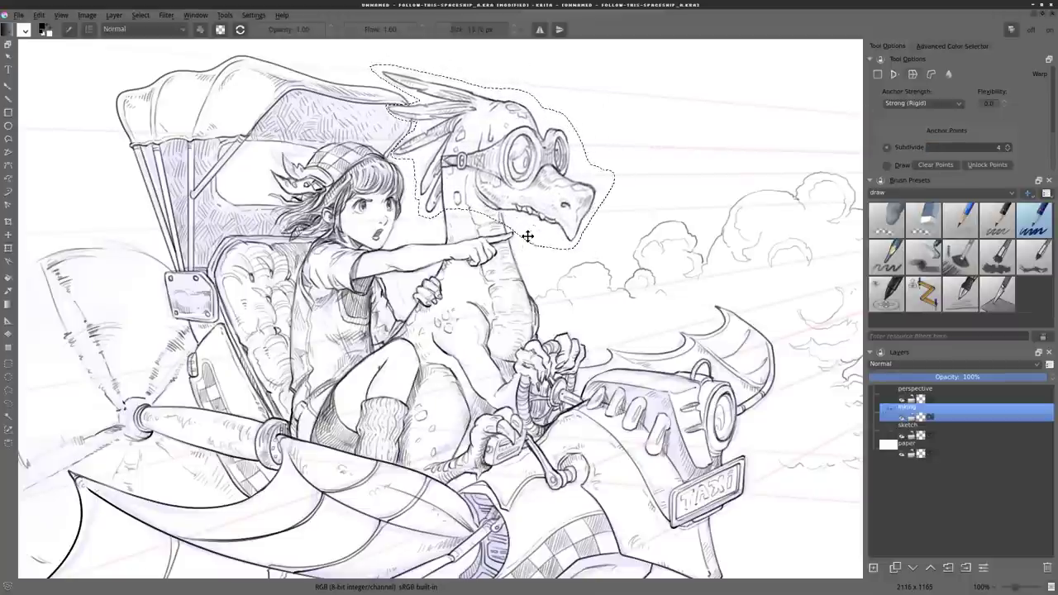
# - Deselect the dragon's head, then hide and show the inking layer to compare the warped head with the sketch
pyautogui.hotkey('ctrl', 'shift', 'a')
pyautogui.scroll(1, 789, 279)
pyautogui.moveTo(789, 279); pyautogui.dragTo(802, 357)
pyautogui.click(901, 417)
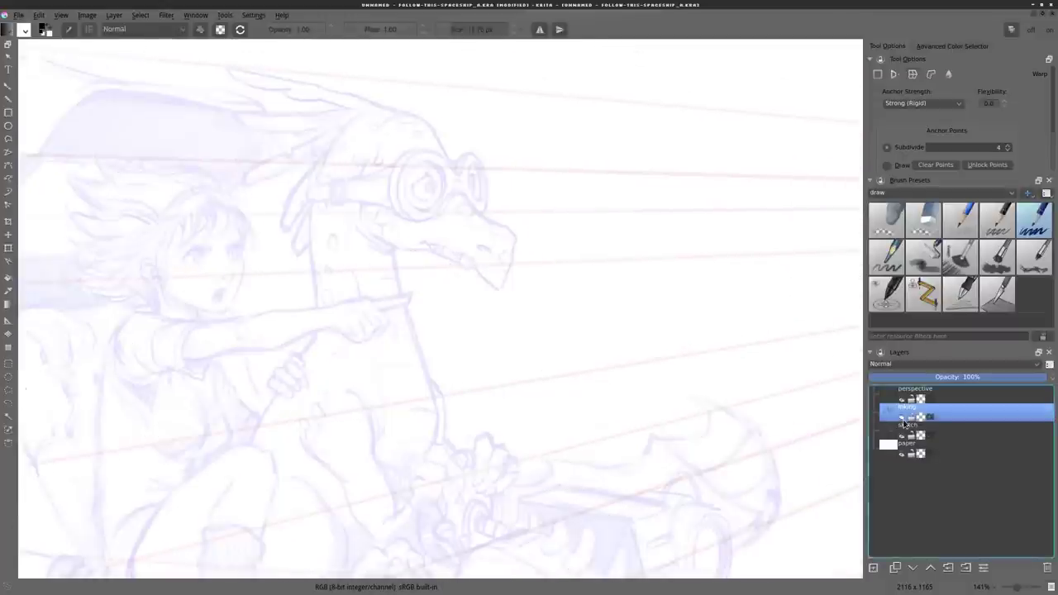
pyautogui.click(901, 417)
pyautogui.scroll(-1, 507, 268)
pyautogui.moveTo(495, 316); pyautogui.dragTo(509, 280)
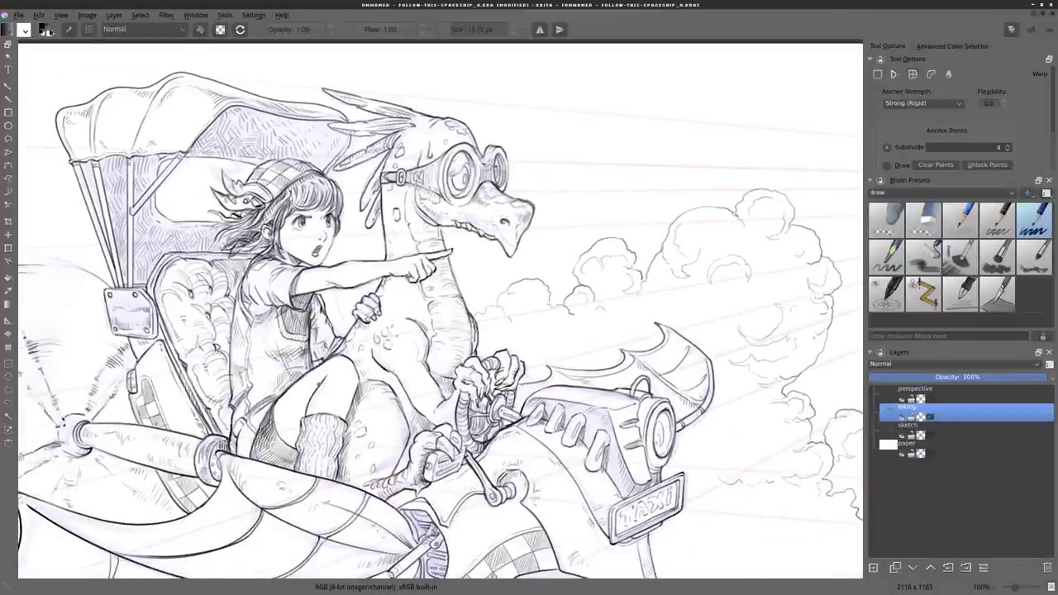
# - Undo the warp of the dragon's head
pyautogui.click(38, 15)
pyautogui.click(48, 29)
pyautogui.click(38, 14)
pyautogui.click(48, 29)
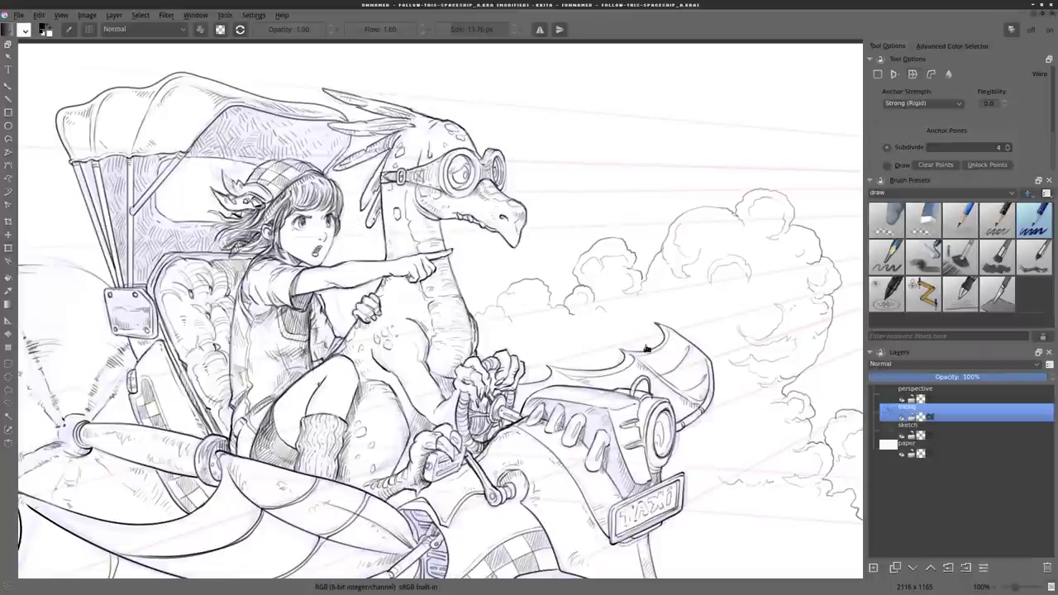
# - Add a group layer above the inking layer and name it GROUP
pyautogui.click(873, 568)
pyautogui.click(889, 466)
pyautogui.doubleClick(926, 408)
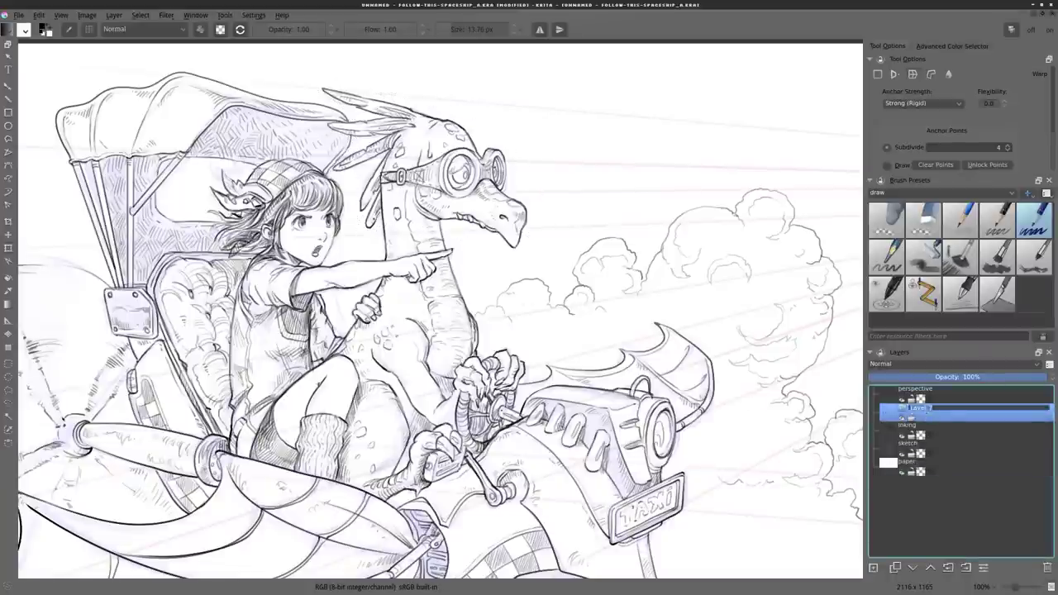
pyautogui.press('Return')
# - Move GROUP to the top of the layer stack and put the perspective, inking, sketch and paper layers inside it
pyautogui.moveTo(928, 413); pyautogui.dragTo(944, 395)
pyautogui.click(930, 568)
pyautogui.click(950, 411)
pyautogui.keyDown('shift'); pyautogui.click(948, 465); pyautogui.keyUp('shift')
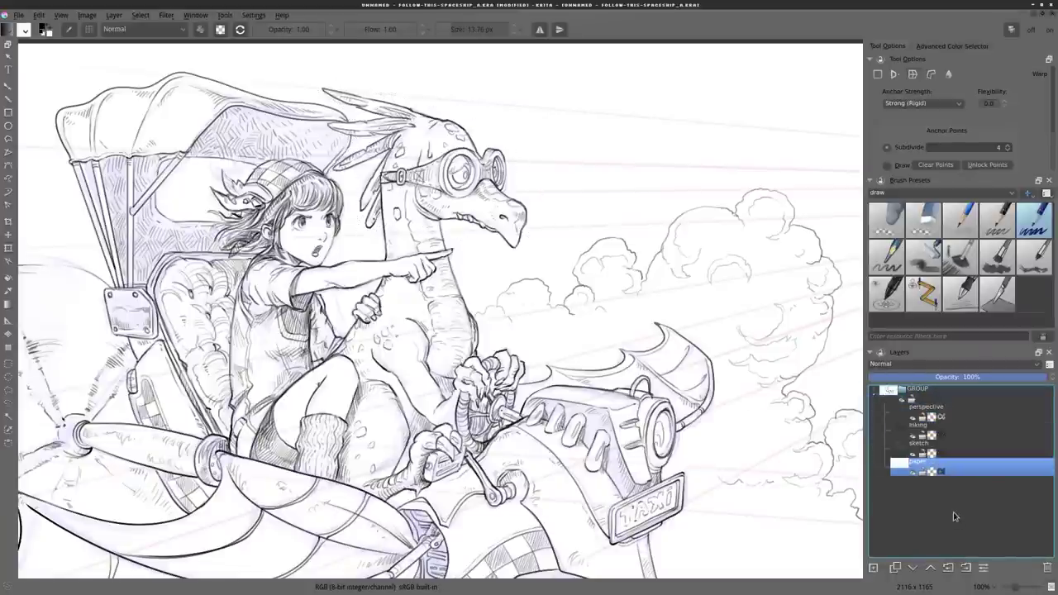
# - Make GROUP the active layer and draw a freehand outline selection around the dragon's head and feathers
pyautogui.click(963, 392)
pyautogui.click(8, 404)
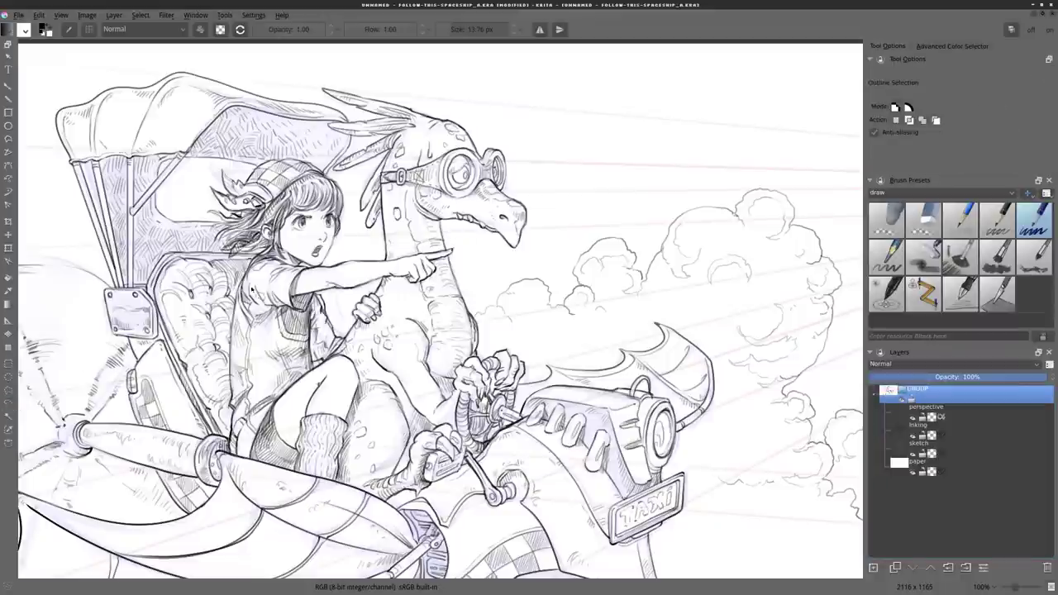
pyautogui.moveTo(376, 236)
pyautogui.mouseDown()
pyautogui.moveTo(526, 245)
pyautogui.moveTo(528, 195)
pyautogui.moveTo(466, 117)
pyautogui.moveTo(348, 112)
pyautogui.mouseUp()
pyautogui.moveTo(334, 174); pyautogui.dragTo(364, 216)
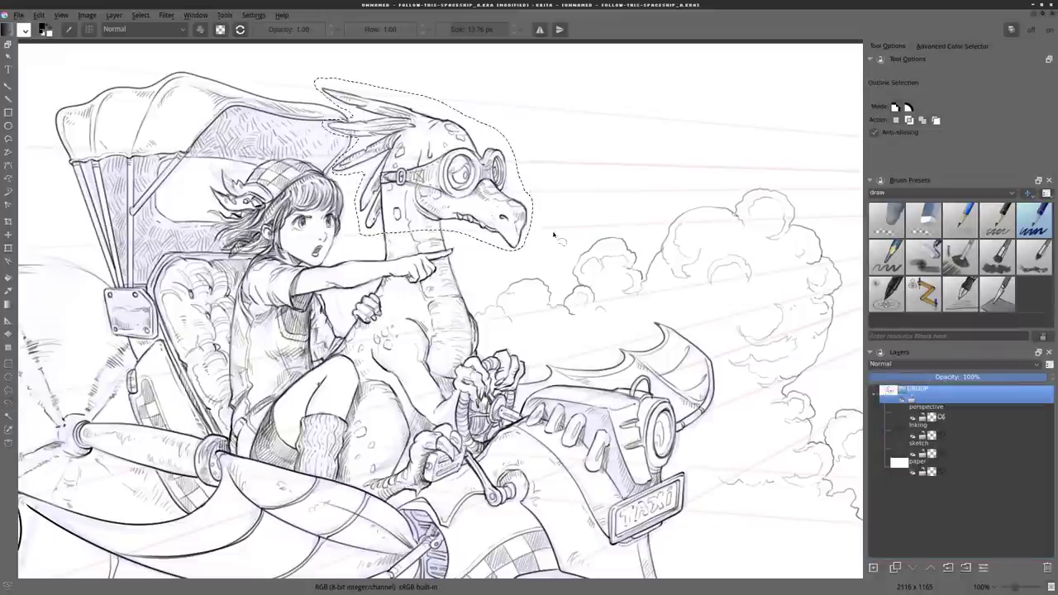
# - Warp the selected dragon's head in GROUP with the anchor grid subdivided to 4, pulling the snout outward and the beak tip down
pyautogui.hotkey('ctrl', 't')
pyautogui.click(912, 74)
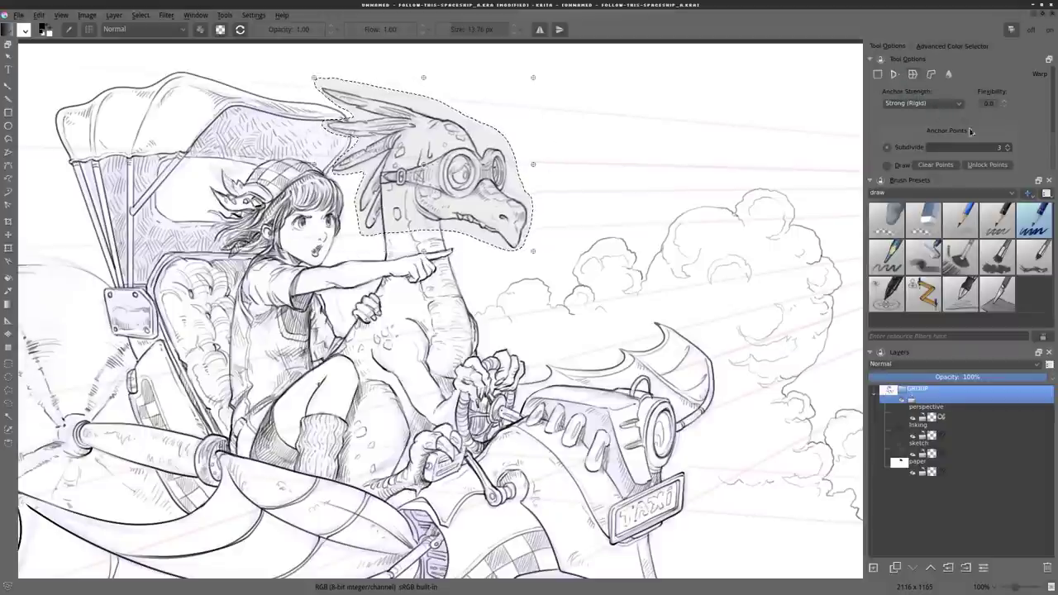
pyautogui.click(1007, 144)
pyautogui.moveTo(533, 193); pyautogui.dragTo(547, 183)
pyautogui.moveTo(533, 251); pyautogui.dragTo(532, 267)
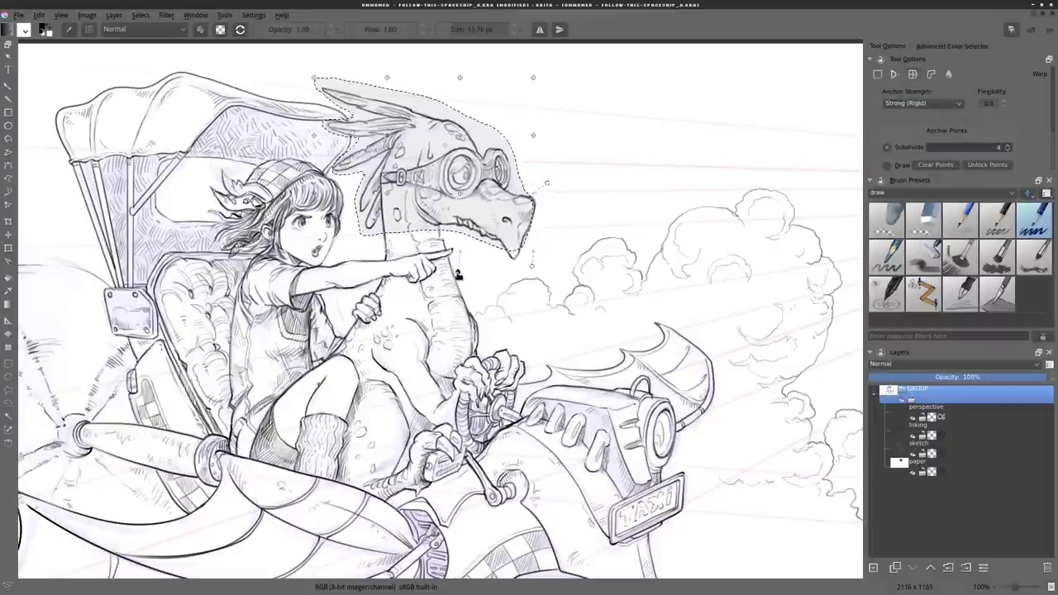
pyautogui.press('Return')
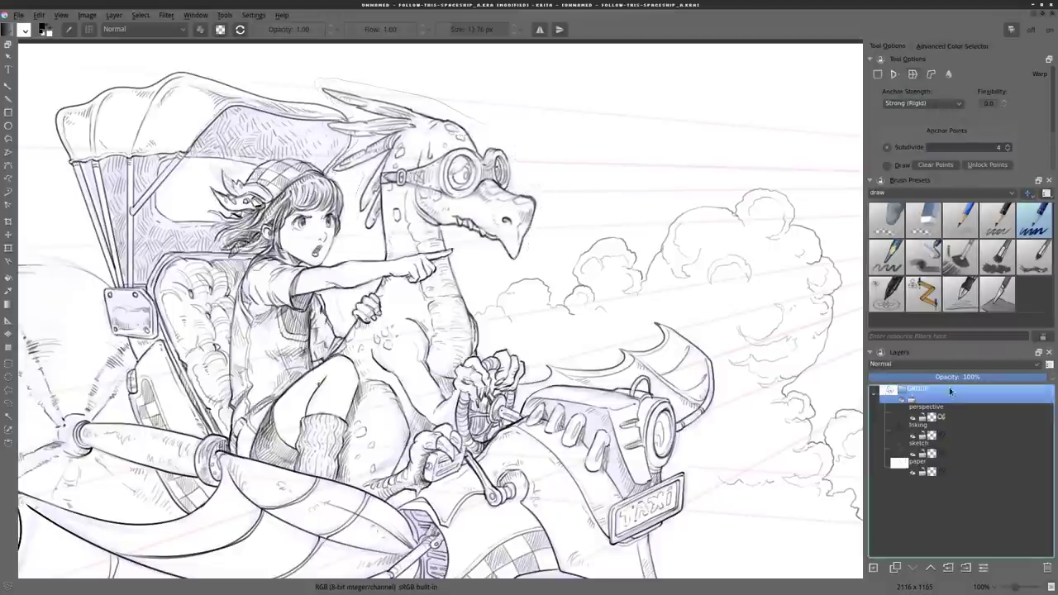
# - Toggle the inking layer's visibility off and on, and undo the warp of GROUP
pyautogui.click(912, 435)
pyautogui.click(912, 435)
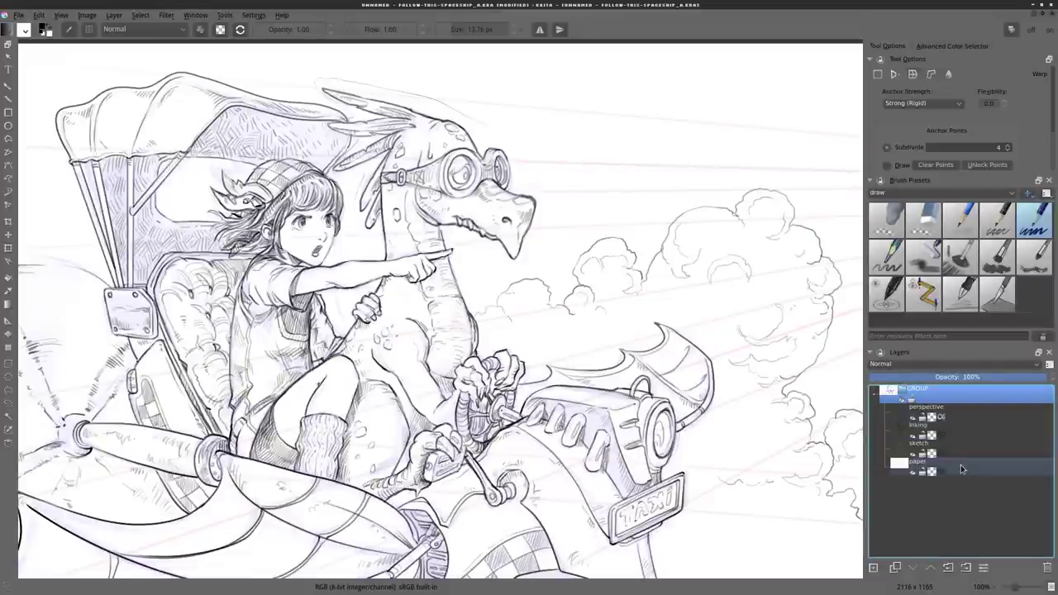
pyautogui.hotkey('ctrl', 'z')
# - Select the dragon's head with a rectangular selection and move it in GROUP up and right into the empty sky
pyautogui.click(8, 361)
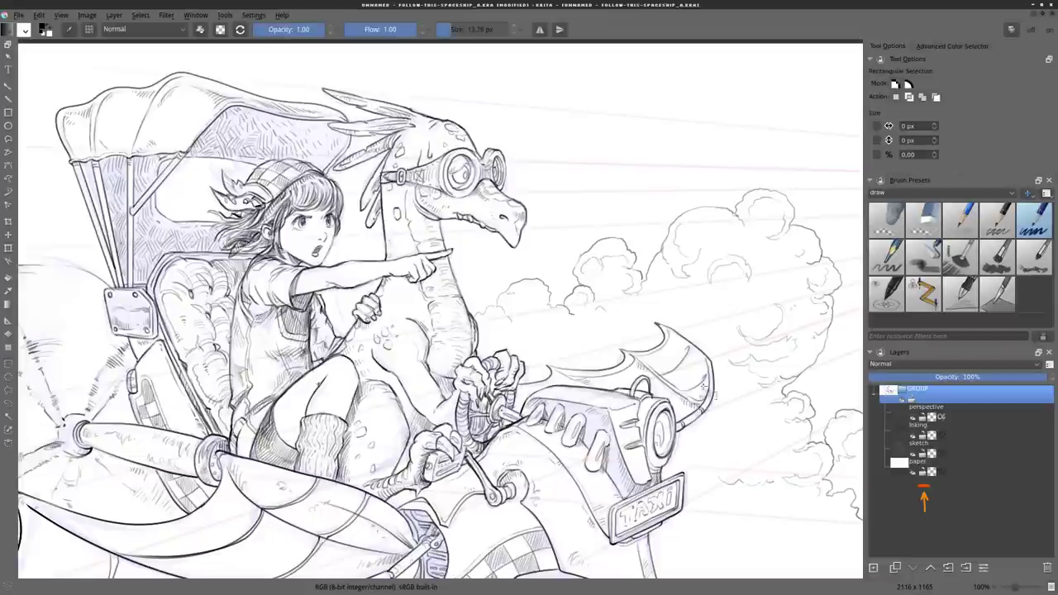
pyautogui.moveTo(562, 259); pyautogui.dragTo(334, 86)
pyautogui.hotkey('ctrl', 't')
pyautogui.moveTo(419, 172); pyautogui.dragTo(568, 139)
pyautogui.press('Return')
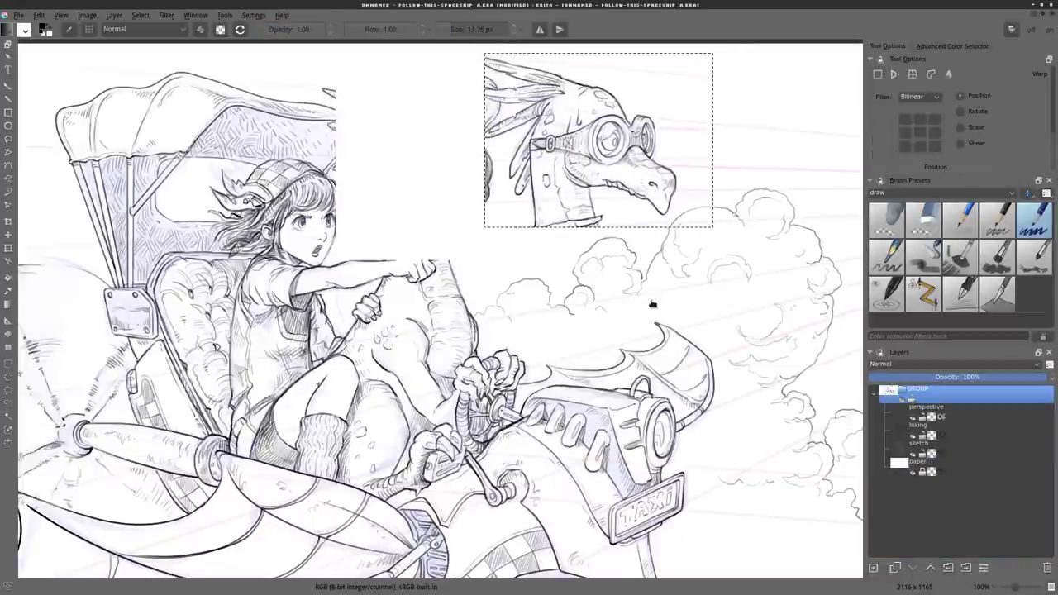
# - Deselect the moved dragon's head and toggle the perspective layer's visibility
pyautogui.hotkey('ctrl', 'shift', 'a')
pyautogui.scroll(1, 646, 179)
pyautogui.moveTo(652, 184); pyautogui.dragTo(592, 261)
pyautogui.click(912, 416)
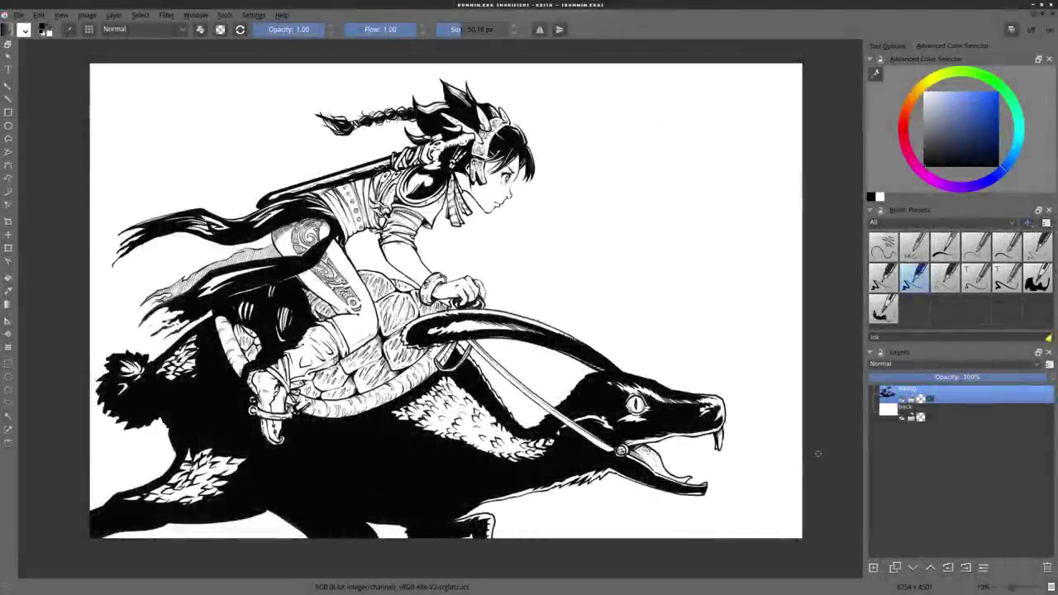
# - Add a new layer above the inking layer and place a nearly horizontal Parallel Ruler assistant in the blank area above the creature's head
pyautogui.click(873, 567)
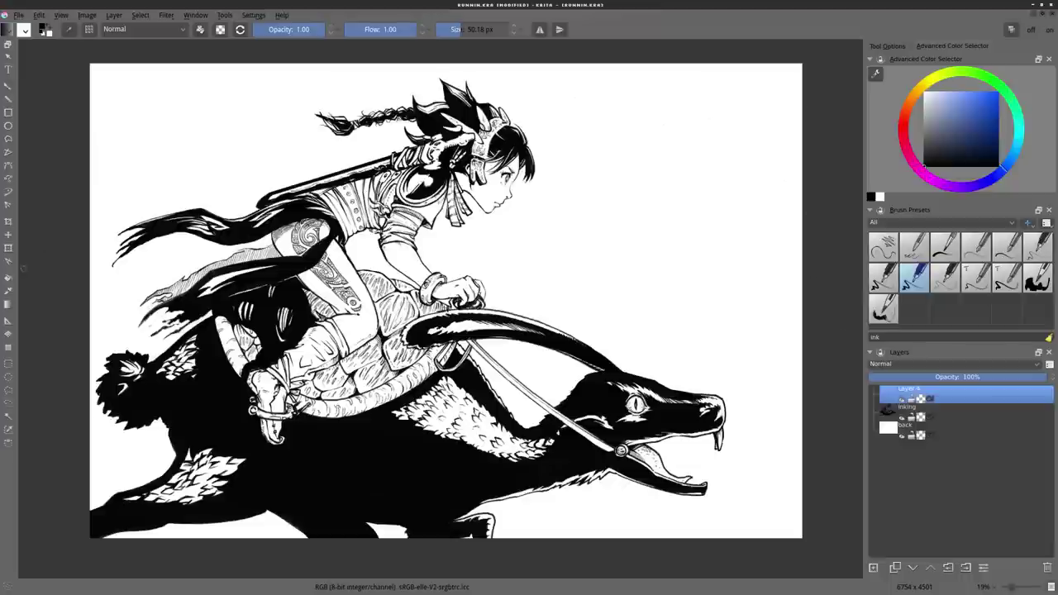
pyautogui.click(7, 321)
pyautogui.click(884, 46)
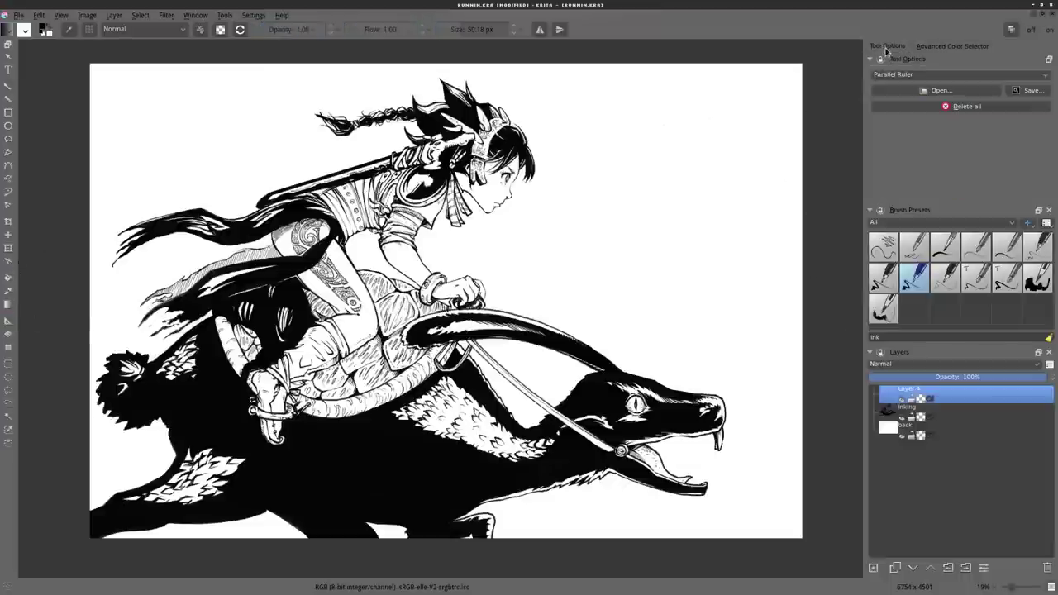
pyautogui.click(906, 76)
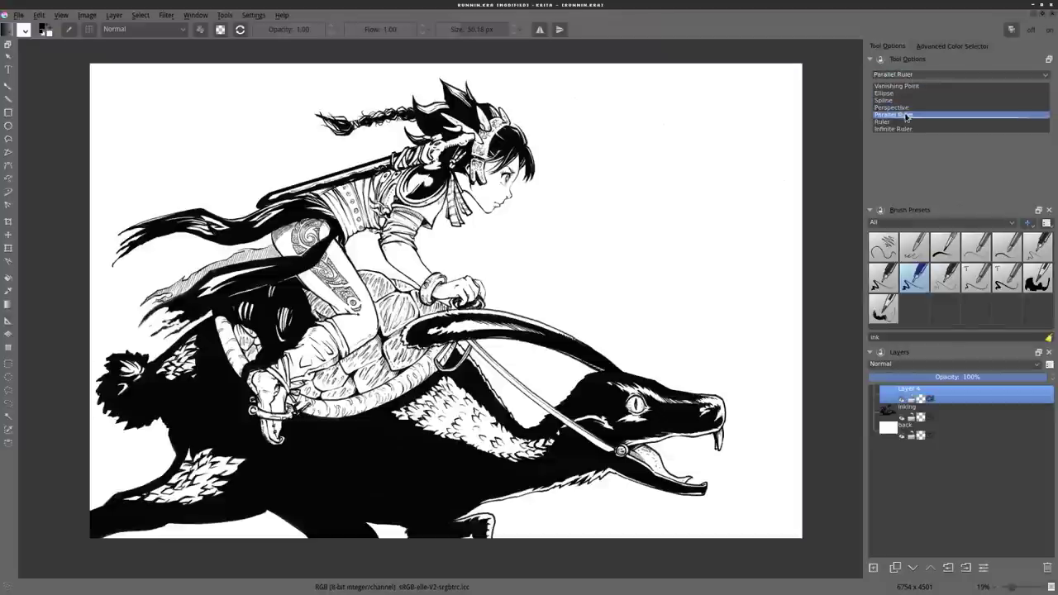
pyautogui.click(906, 116)
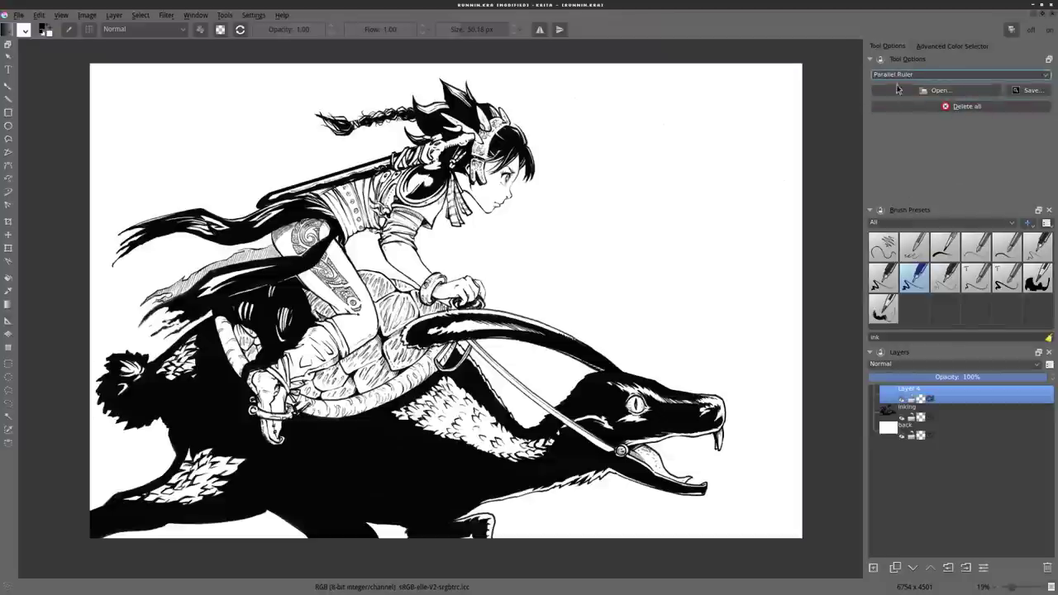
pyautogui.moveTo(596, 320); pyautogui.dragTo(744, 324)
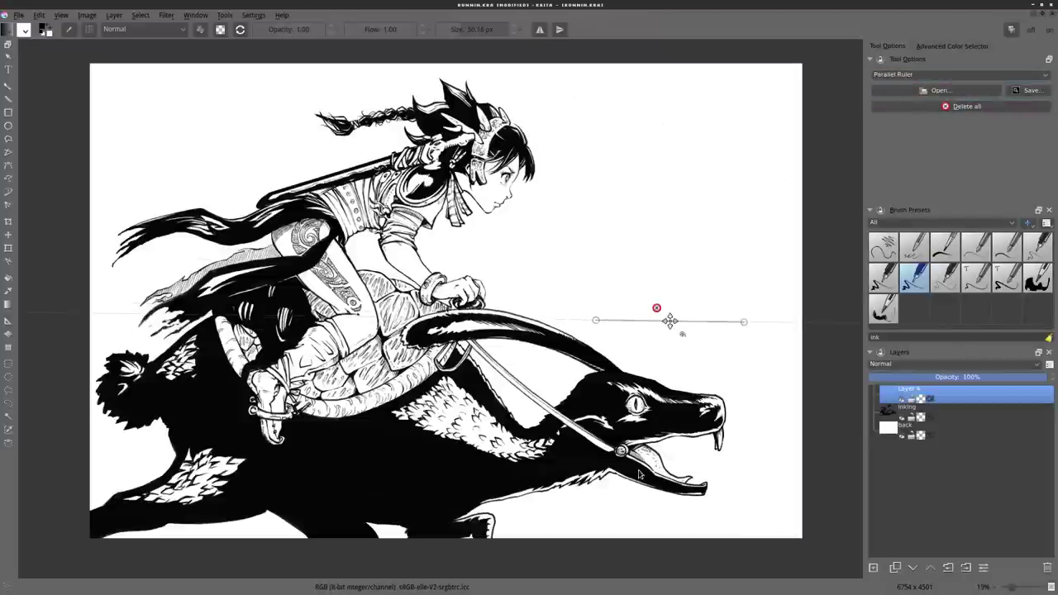
# - Paint tapered parallel speed lines with the freehand brush from the page's left edge across the sky behind the rider
pyautogui.click(7, 87)
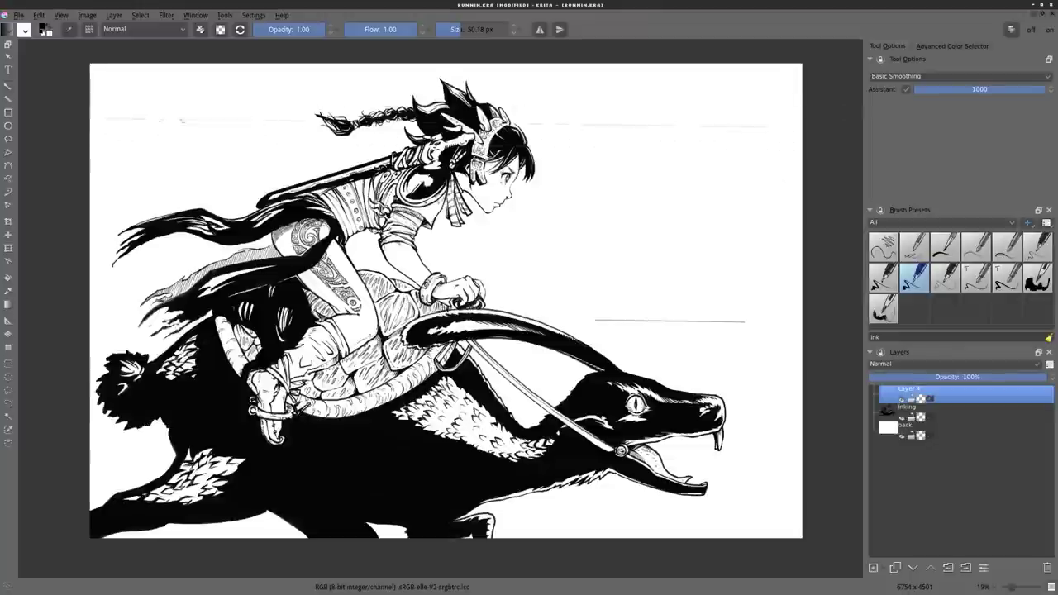
pyautogui.moveTo(90, 119); pyautogui.dragTo(153, 121)
pyautogui.moveTo(91, 129); pyautogui.dragTo(284, 131)
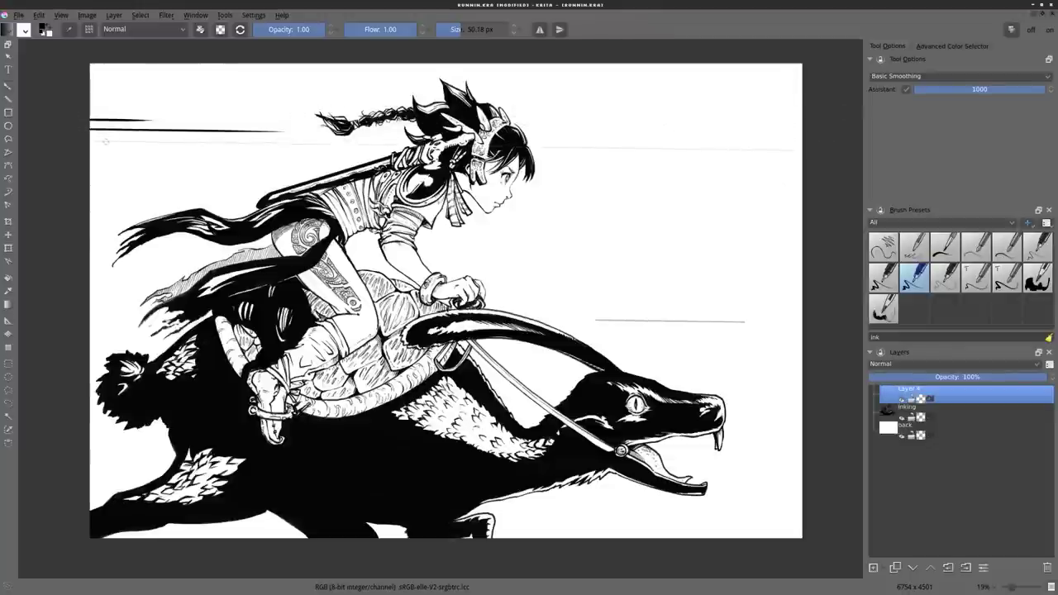
pyautogui.moveTo(157, 137); pyautogui.dragTo(90, 137)
pyautogui.moveTo(251, 146)
pyautogui.mouseDown()
pyautogui.moveTo(82, 147)
pyautogui.moveTo(157, 152)
pyautogui.mouseUp()
pyautogui.moveTo(82, 164); pyautogui.dragTo(256, 164)
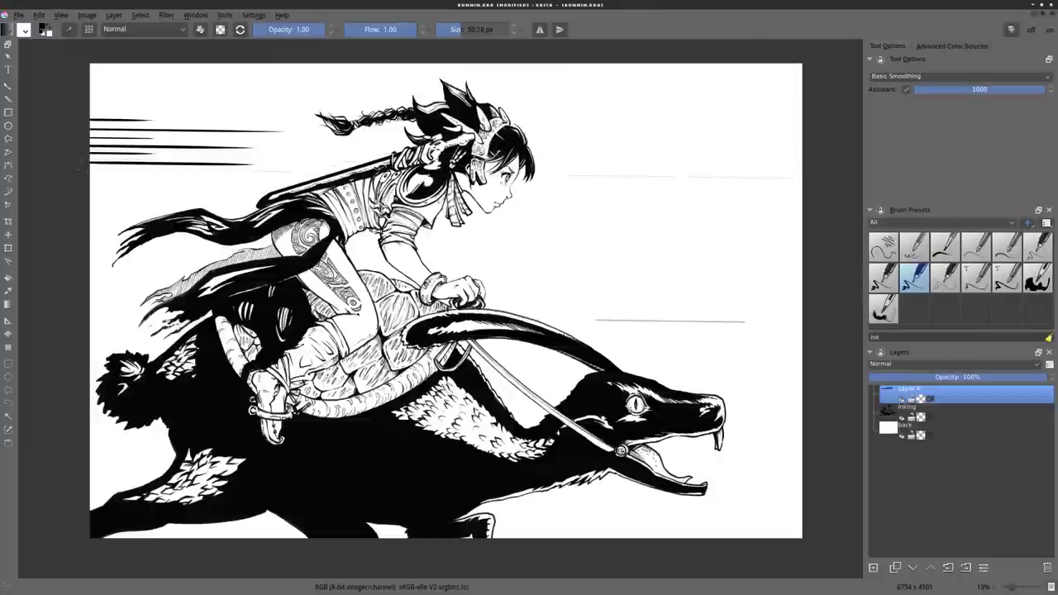
pyautogui.moveTo(83, 172); pyautogui.dragTo(211, 187)
pyautogui.moveTo(82, 204); pyautogui.dragTo(132, 204)
pyautogui.moveTo(83, 210); pyautogui.dragTo(260, 210)
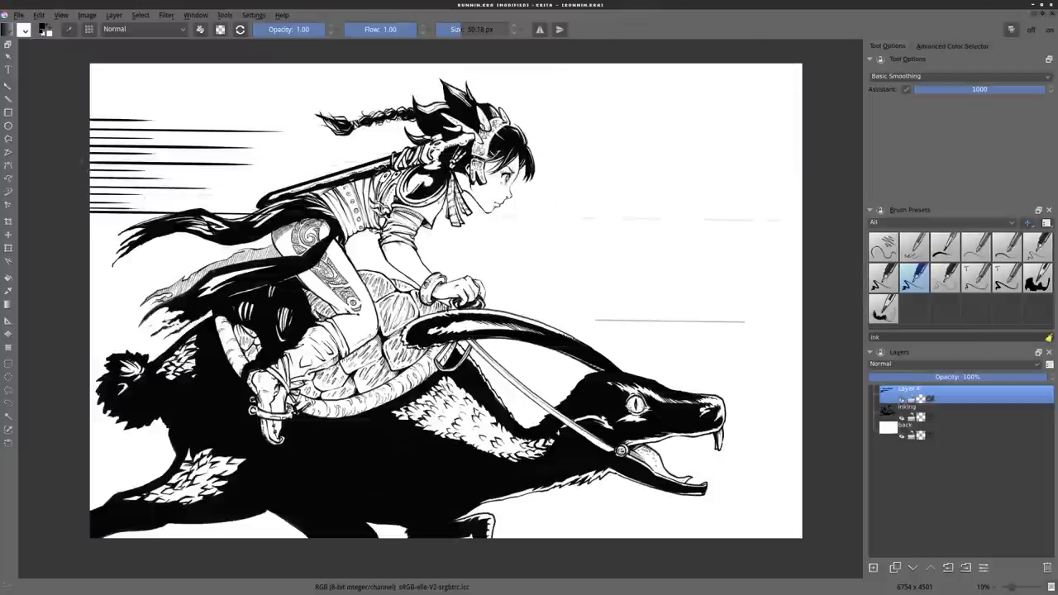
pyautogui.moveTo(83, 114)
pyautogui.mouseDown()
pyautogui.moveTo(249, 114)
pyautogui.moveTo(136, 105)
pyautogui.mouseUp()
pyautogui.moveTo(83, 97)
pyautogui.mouseDown()
pyautogui.moveTo(245, 97)
pyautogui.moveTo(119, 88)
pyautogui.mouseUp()
pyautogui.moveTo(83, 85)
pyautogui.mouseDown()
pyautogui.moveTo(610, 74)
pyautogui.moveTo(354, 82)
pyautogui.mouseUp()
pyautogui.moveTo(83, 142); pyautogui.dragTo(343, 142)
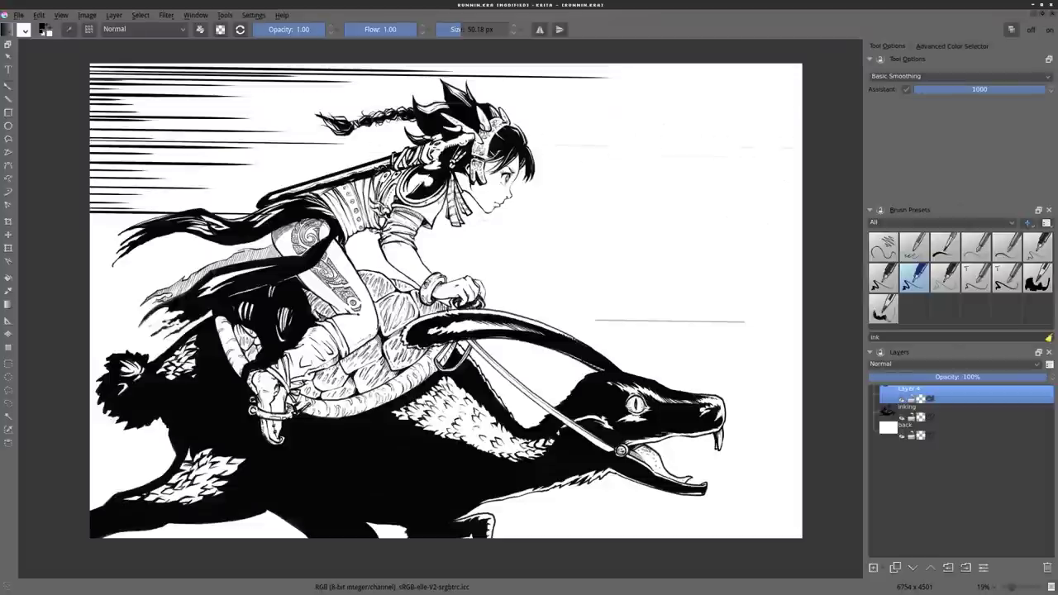
# - Continue the parallel speed lines down the page's left edge, from the rider's flowing cloth to below the creature's tail
pyautogui.moveTo(82, 218); pyautogui.dragTo(146, 219)
pyautogui.moveTo(83, 242)
pyautogui.mouseDown()
pyautogui.moveTo(119, 243)
pyautogui.moveTo(172, 272)
pyautogui.mouseUp()
pyautogui.moveTo(83, 265)
pyautogui.mouseDown()
pyautogui.moveTo(196, 266)
pyautogui.moveTo(168, 260)
pyautogui.mouseUp()
pyautogui.moveTo(82, 292); pyautogui.dragTo(169, 288)
pyautogui.moveTo(83, 278); pyautogui.dragTo(123, 279)
pyautogui.moveTo(83, 311); pyautogui.dragTo(183, 311)
pyautogui.moveTo(83, 337)
pyautogui.mouseDown()
pyautogui.moveTo(181, 336)
pyautogui.moveTo(145, 319)
pyautogui.mouseUp()
pyautogui.moveTo(82, 372); pyautogui.dragTo(109, 371)
pyautogui.moveTo(83, 439); pyautogui.dragTo(154, 439)
pyautogui.moveTo(83, 432); pyautogui.dragTo(169, 432)
pyautogui.moveTo(83, 469); pyautogui.dragTo(168, 469)
pyautogui.moveTo(82, 457); pyautogui.dragTo(172, 458)
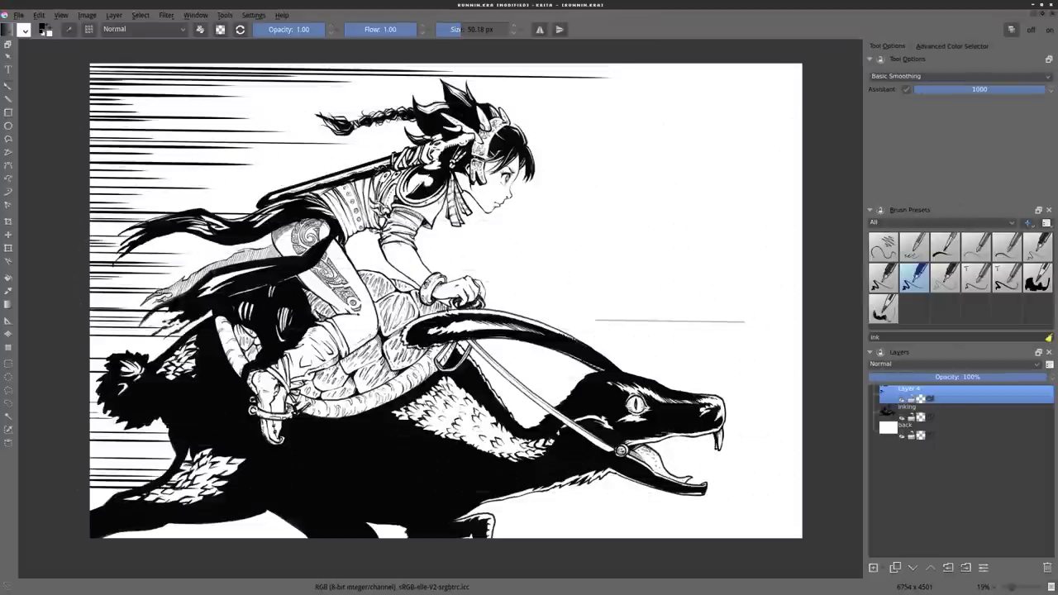
pyautogui.hotkey('ctrl', 'z')
pyautogui.hotkey('ctrl', 'z')
pyautogui.hotkey('ctrl', 'z')
pyautogui.hotkey('ctrl', 'z')
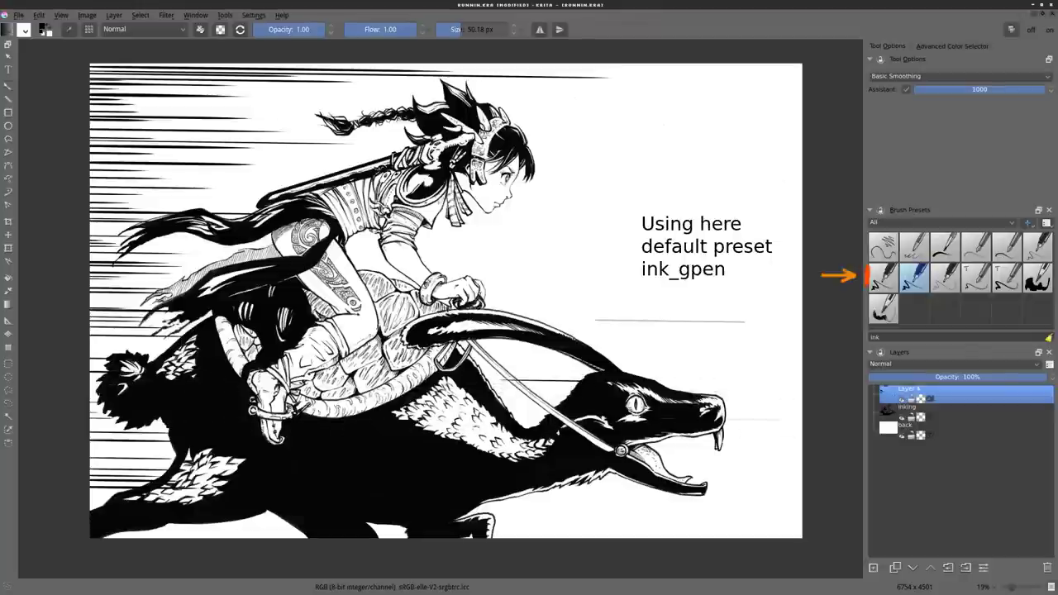
# - Add short speed lines between the reins and the creature's head, and behind the rider's hair, braid and shoulder
pyautogui.moveTo(577, 386); pyautogui.dragTo(497, 386)
pyautogui.moveTo(572, 396); pyautogui.dragTo(502, 407)
pyautogui.moveTo(578, 381); pyautogui.dragTo(529, 380)
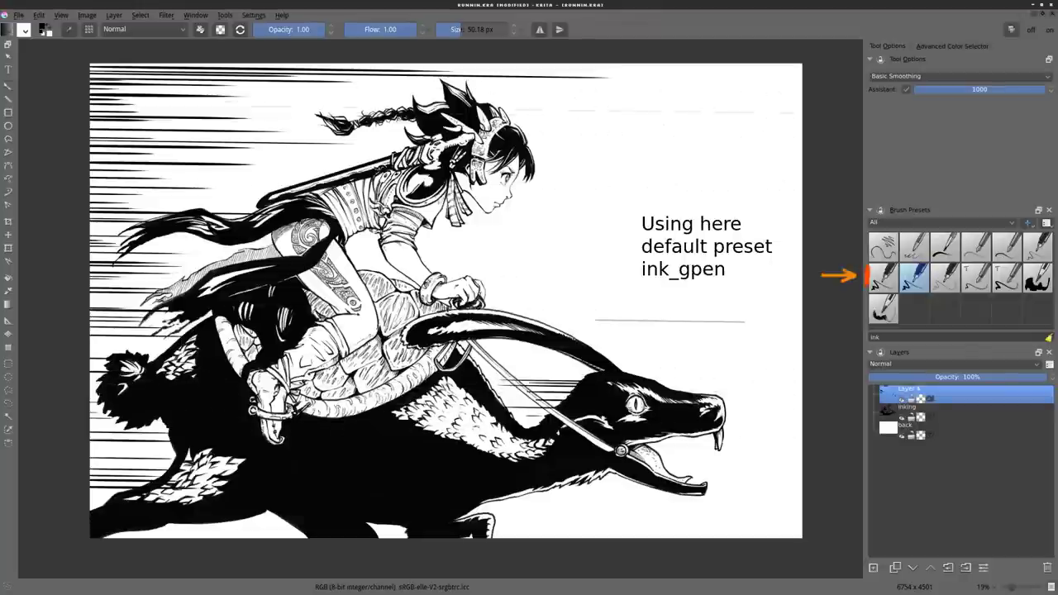
pyautogui.moveTo(413, 106); pyautogui.dragTo(296, 106)
pyautogui.moveTo(445, 102)
pyautogui.mouseDown()
pyautogui.moveTo(392, 97)
pyautogui.moveTo(398, 91)
pyautogui.mouseUp()
pyautogui.moveTo(428, 128)
pyautogui.mouseDown()
pyautogui.moveTo(372, 128)
pyautogui.moveTo(355, 142)
pyautogui.mouseUp()
pyautogui.moveTo(405, 147); pyautogui.dragTo(369, 147)
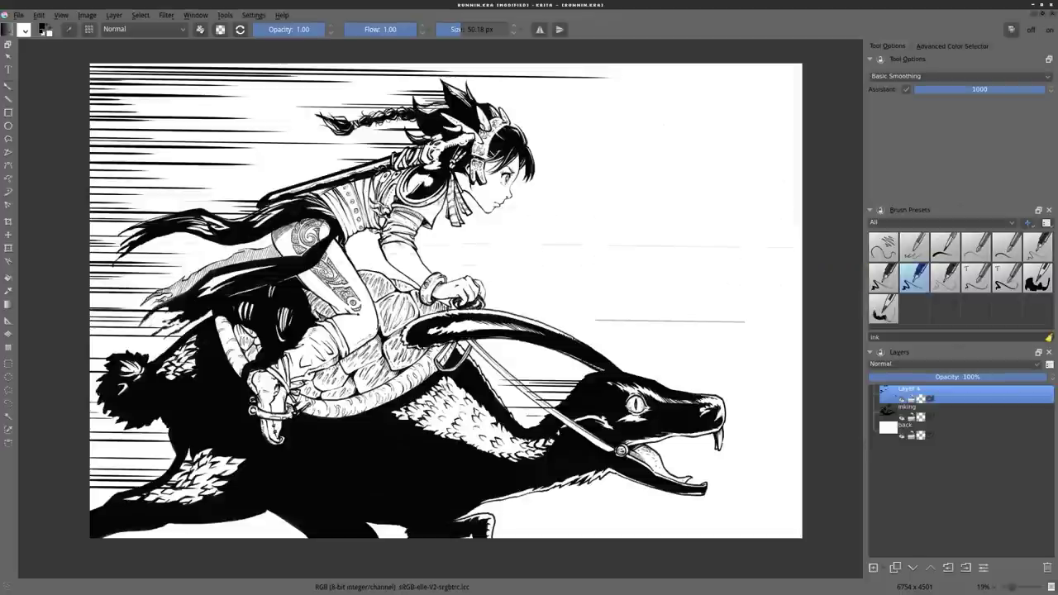
# - Switch the brush to eraser mode and delete the parallel ruler from the canvas
pyautogui.press('e')
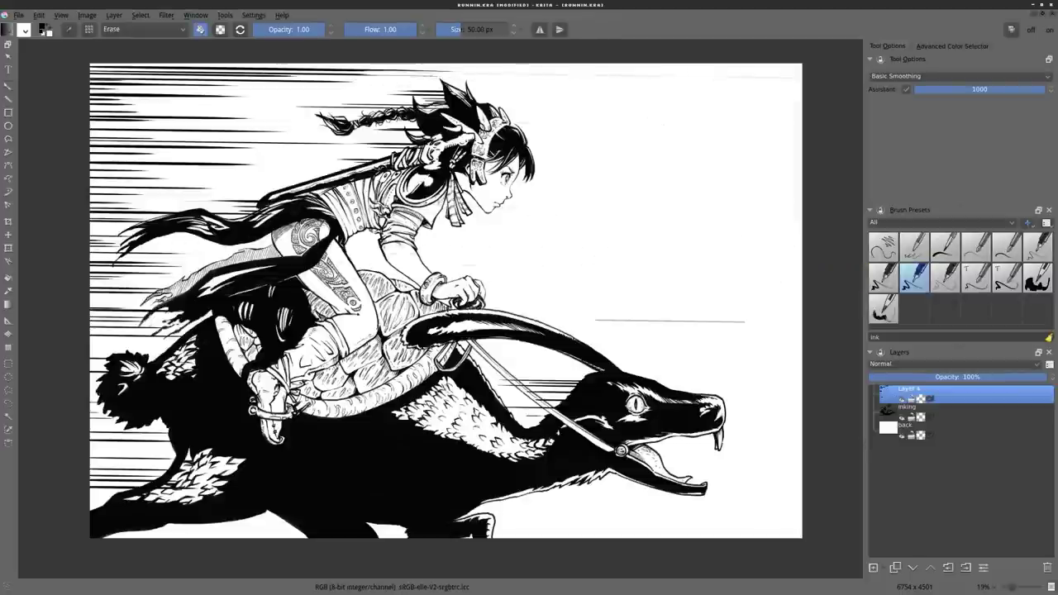
pyautogui.click(7, 322)
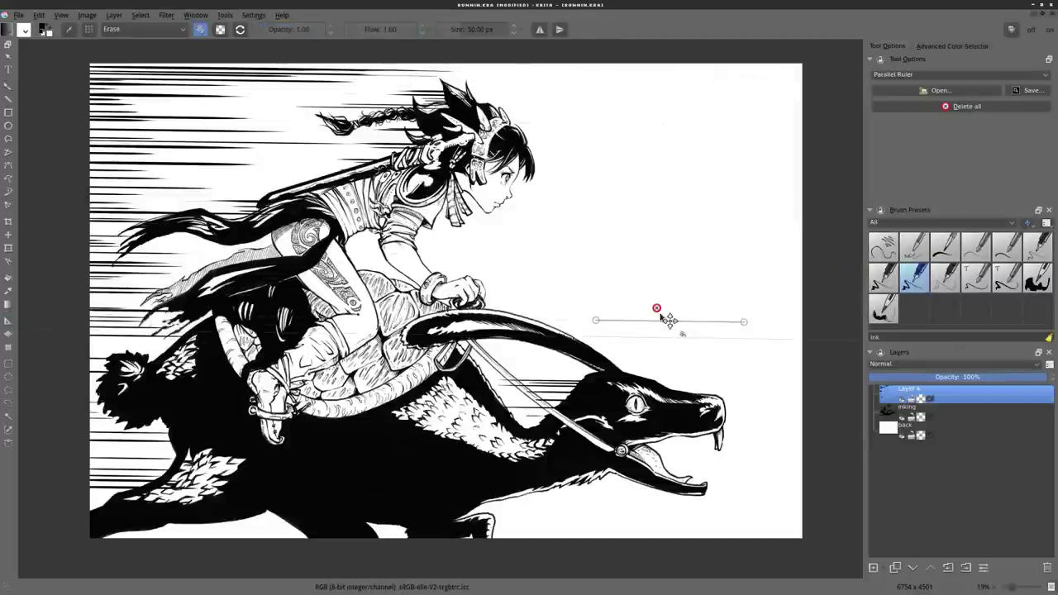
pyautogui.click(657, 309)
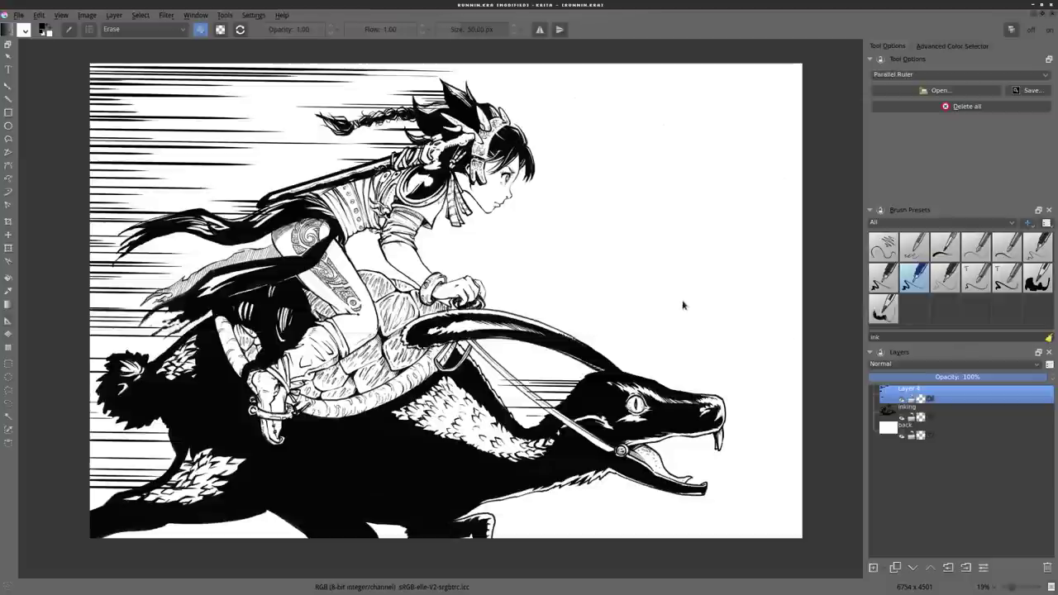
pyautogui.click(7, 87)
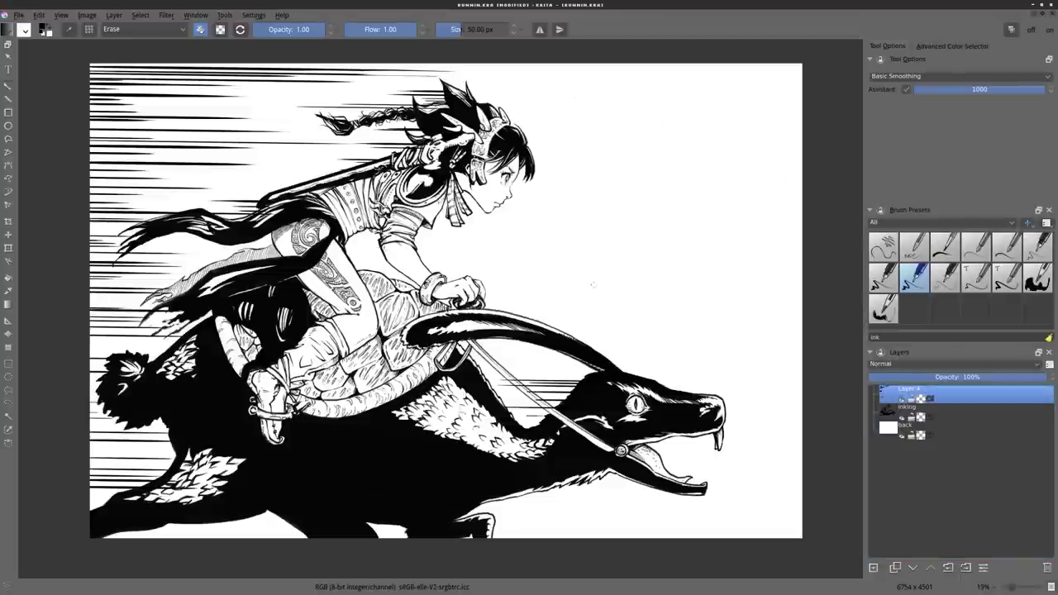
# - Warp the speed lines layer by pulling its top middle anchor down so the upper lines curve toward the rider's braid
pyautogui.hotkey('ctrl', 't')
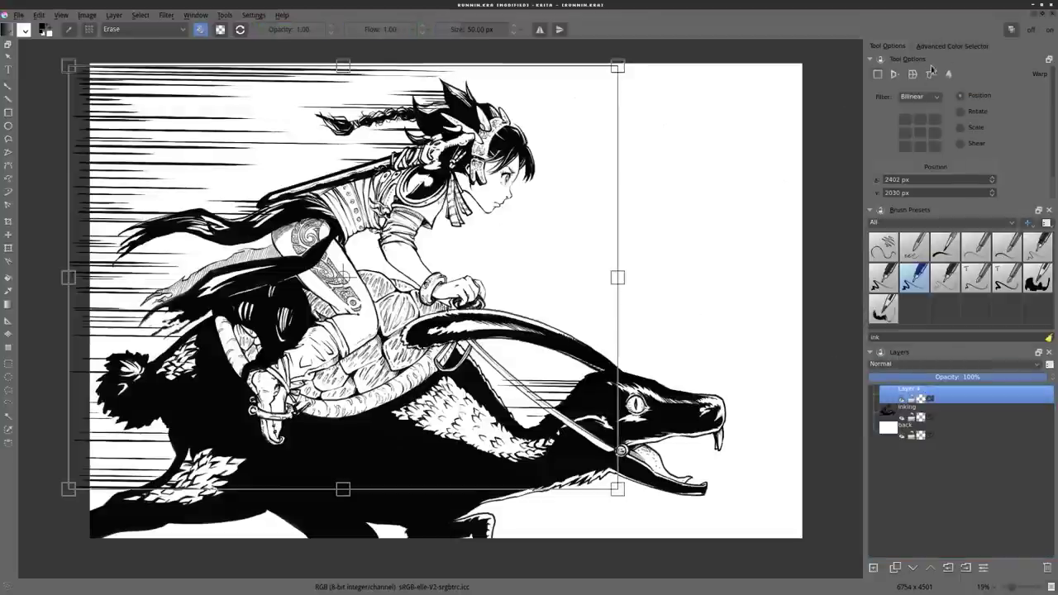
pyautogui.click(913, 74)
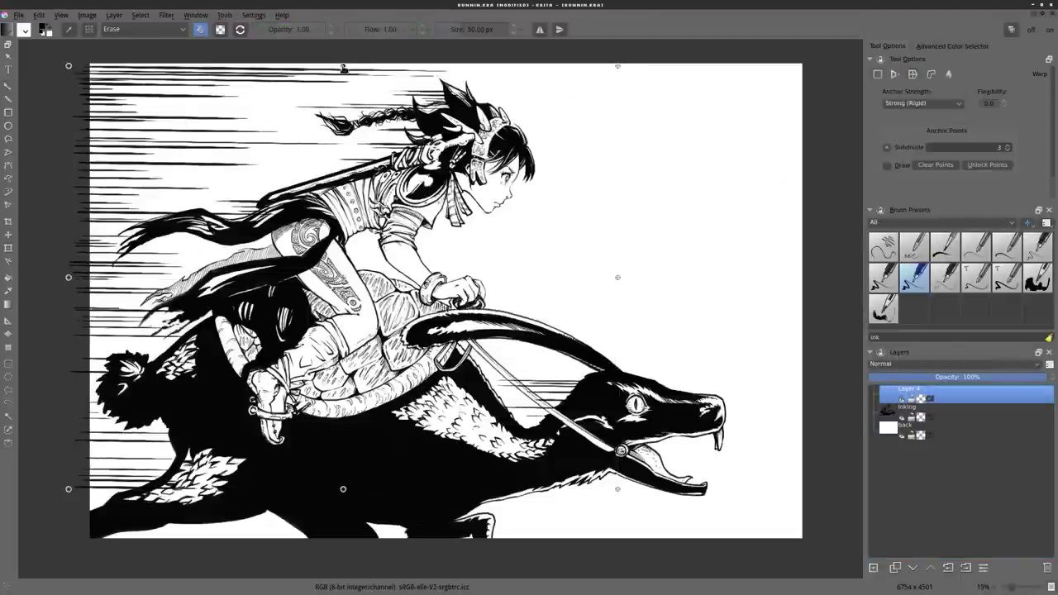
pyautogui.moveTo(343, 66); pyautogui.dragTo(341, 98)
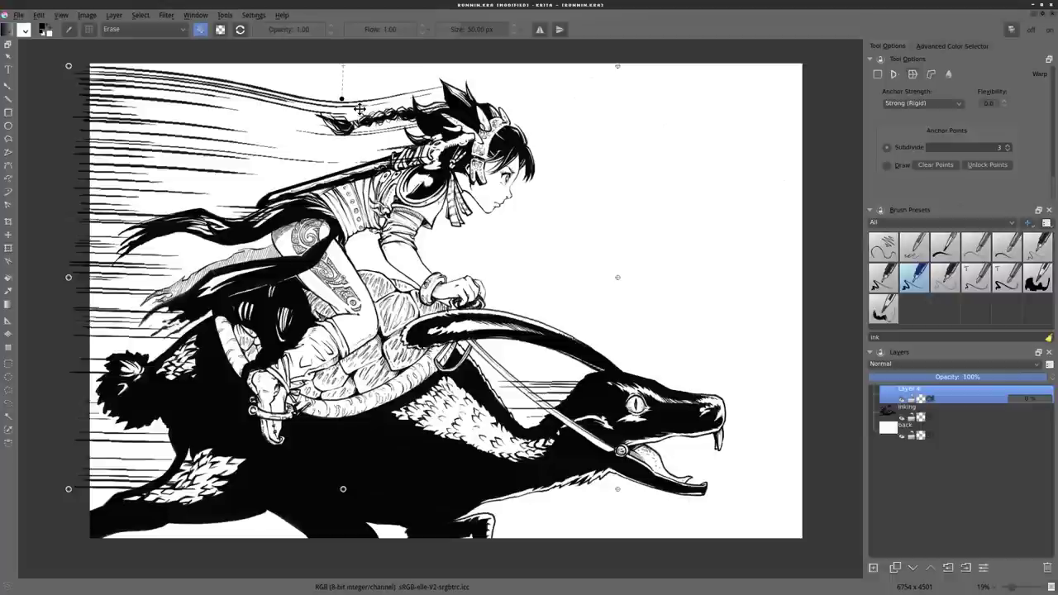
pyautogui.press('Return')
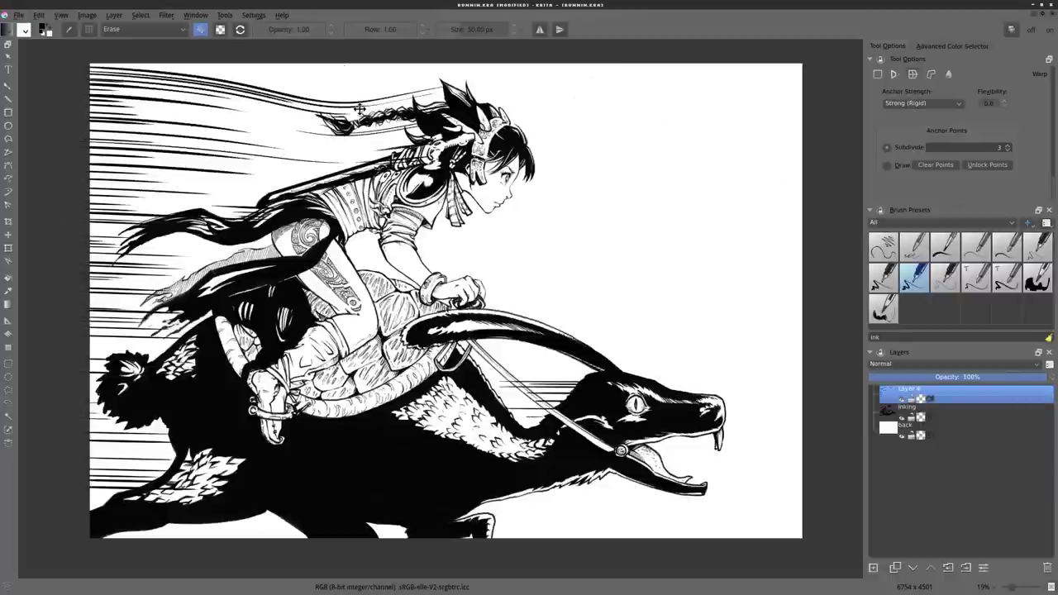
# - Choose the Vanishing Point ruler and, in the bird comic panel, paint long red zoom lines converging on the bird's head
pyautogui.click(8, 324)
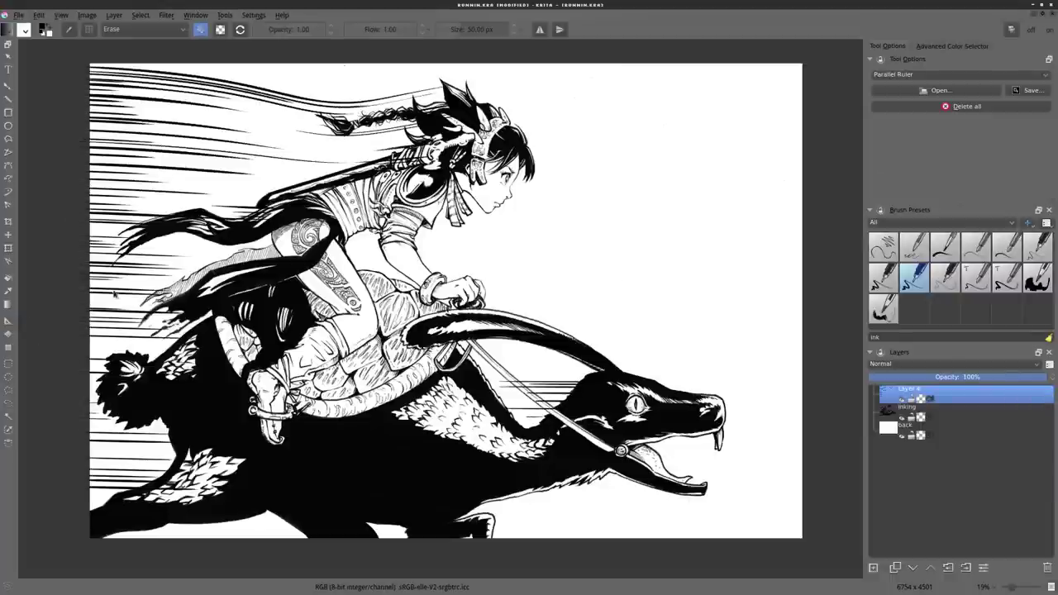
pyautogui.click(904, 74)
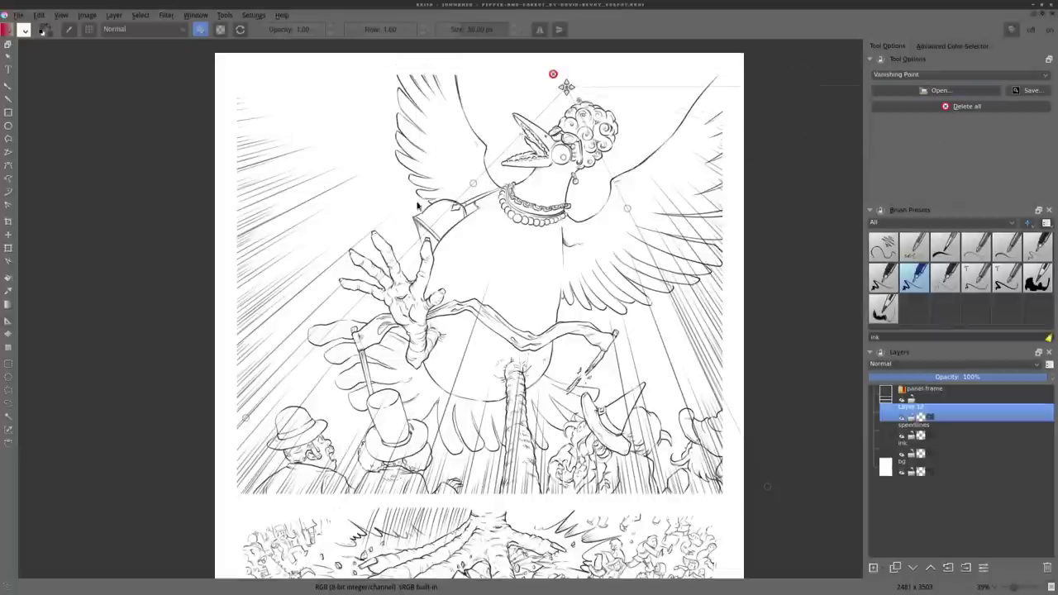
pyautogui.click(8, 86)
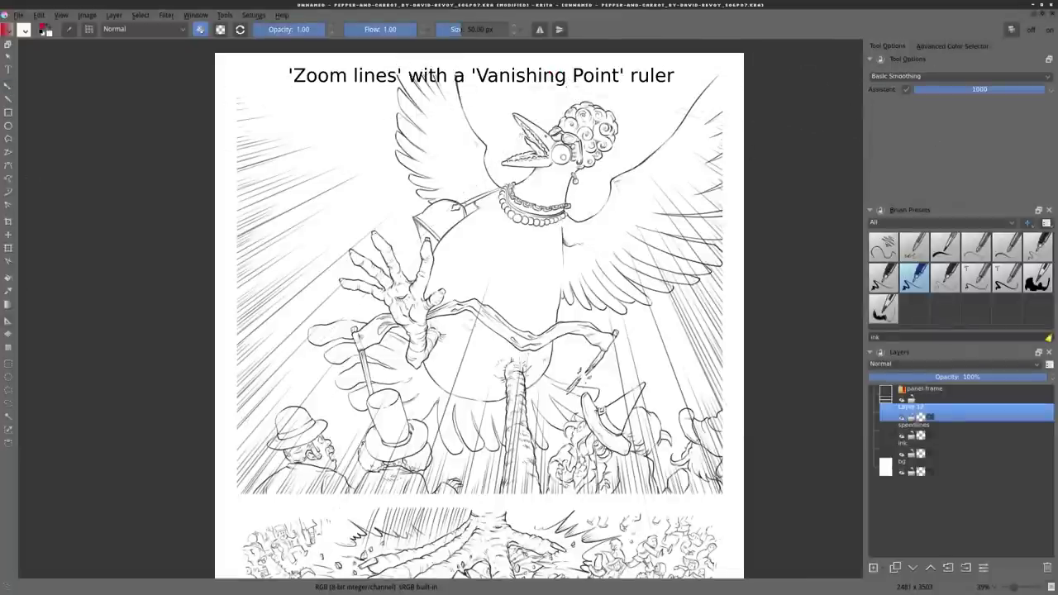
pyautogui.moveTo(238, 316); pyautogui.dragTo(376, 222)
pyautogui.moveTo(237, 411); pyautogui.dragTo(347, 303)
pyautogui.moveTo(294, 492); pyautogui.dragTo(384, 355)
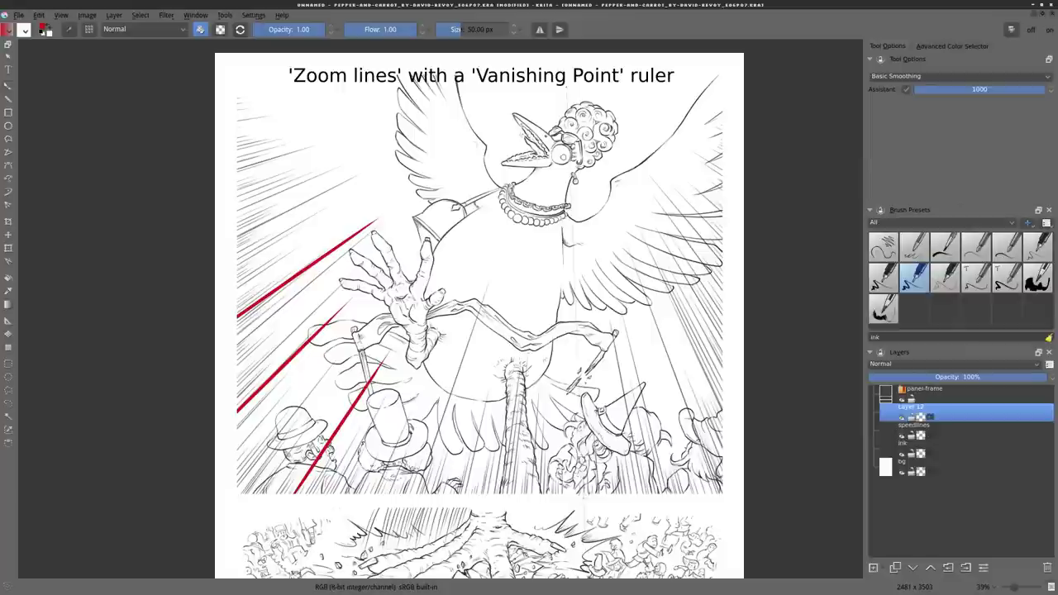
pyautogui.moveTo(587, 493); pyautogui.dragTo(579, 356)
pyautogui.moveTo(722, 428); pyautogui.dragTo(666, 302)
pyautogui.moveTo(721, 276); pyautogui.dragTo(668, 214)
pyautogui.moveTo(723, 174); pyautogui.dragTo(682, 152)
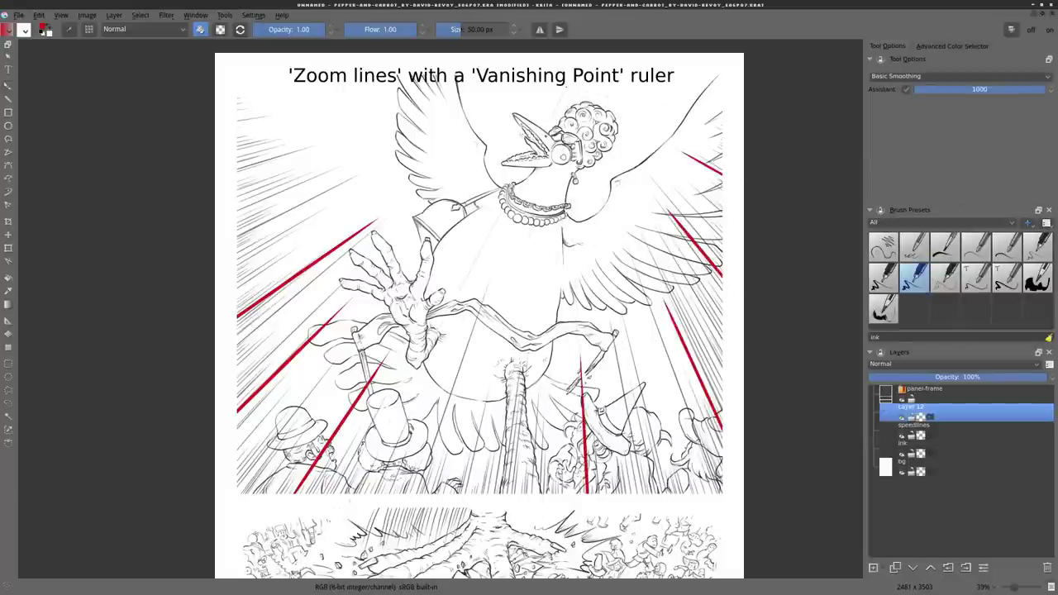
# - Fill in more red zoom lines along the panel's bottom and side edges, all converging on the vanishing point
pyautogui.moveTo(355, 494); pyautogui.dragTo(388, 426)
pyautogui.moveTo(370, 494); pyautogui.dragTo(405, 470)
pyautogui.moveTo(519, 494); pyautogui.dragTo(555, 459)
pyautogui.moveTo(637, 494); pyautogui.dragTo(626, 442)
pyautogui.moveTo(666, 494); pyautogui.dragTo(648, 420)
pyautogui.moveTo(695, 492); pyautogui.dragTo(676, 436)
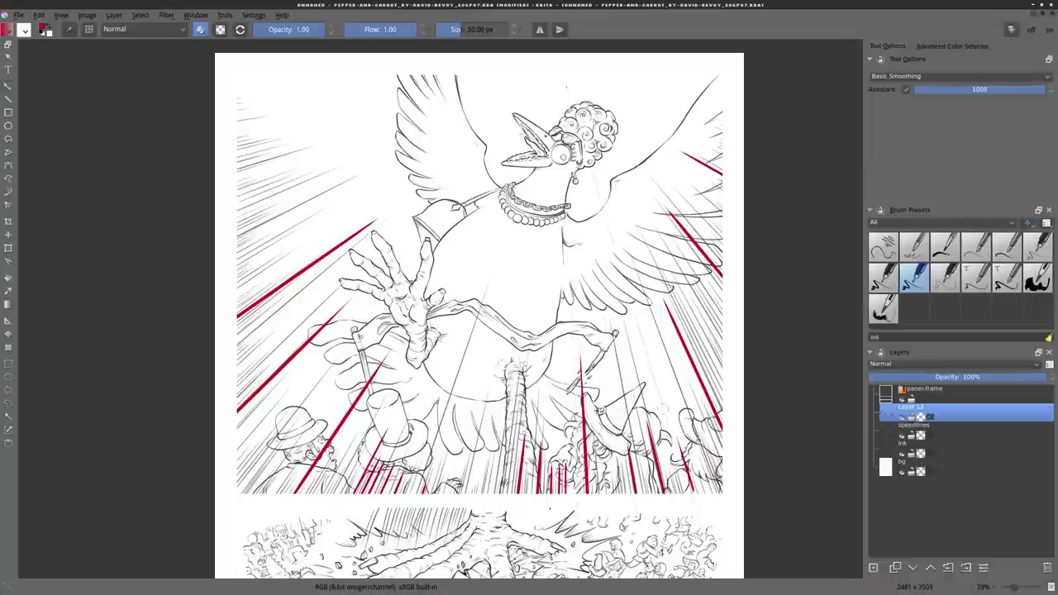
pyautogui.moveTo(237, 153); pyautogui.dragTo(312, 138)
pyautogui.moveTo(246, 184); pyautogui.dragTo(319, 161)
pyautogui.moveTo(238, 222); pyautogui.dragTo(331, 183)
pyautogui.moveTo(242, 260); pyautogui.dragTo(338, 218)
pyautogui.moveTo(242, 296); pyautogui.dragTo(310, 250)
pyautogui.moveTo(237, 311); pyautogui.dragTo(271, 286)
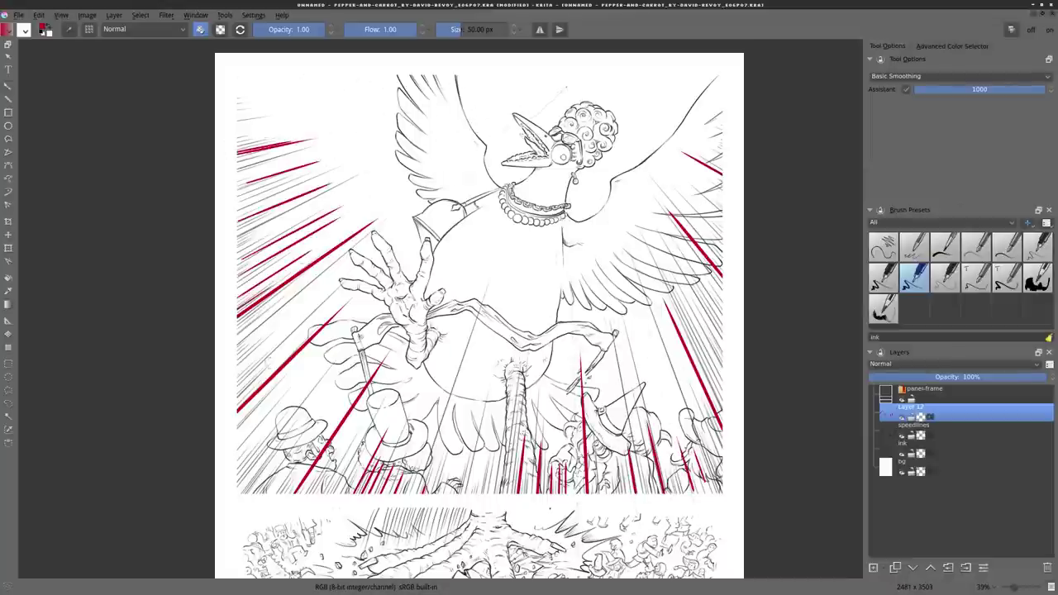
pyautogui.moveTo(241, 380); pyautogui.dragTo(313, 314)
pyautogui.moveTo(241, 464); pyautogui.dragTo(354, 337)
pyautogui.moveTo(257, 498); pyautogui.dragTo(353, 368)
pyautogui.moveTo(724, 357); pyautogui.dragTo(663, 251)
pyautogui.moveTo(723, 228); pyautogui.dragTo(671, 180)
pyautogui.moveTo(724, 131); pyautogui.dragTo(697, 119)
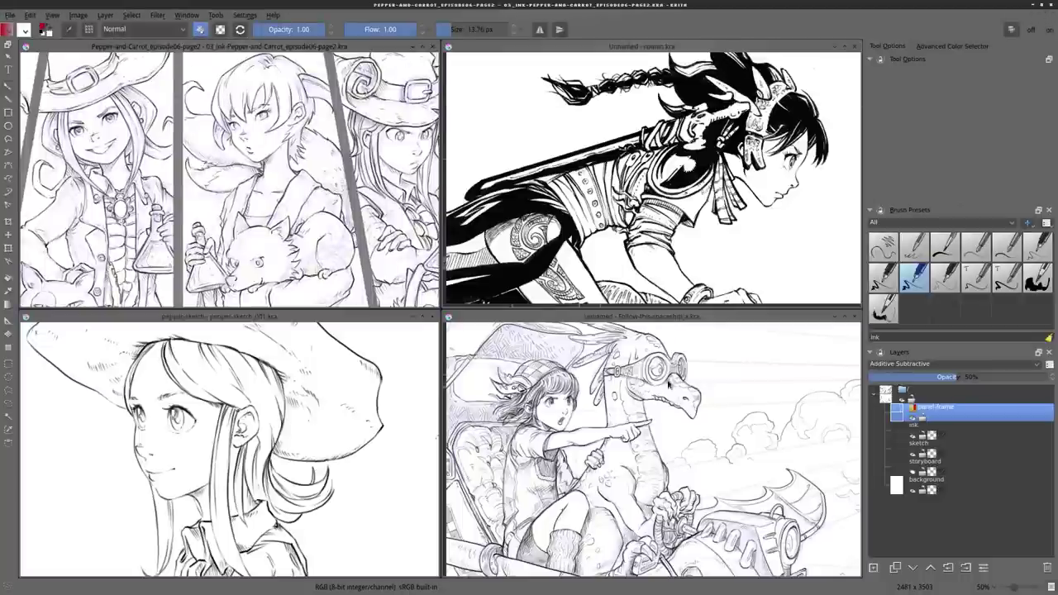
# - Close all four open drawings
pyautogui.click(856, 317)
pyautogui.click(431, 316)
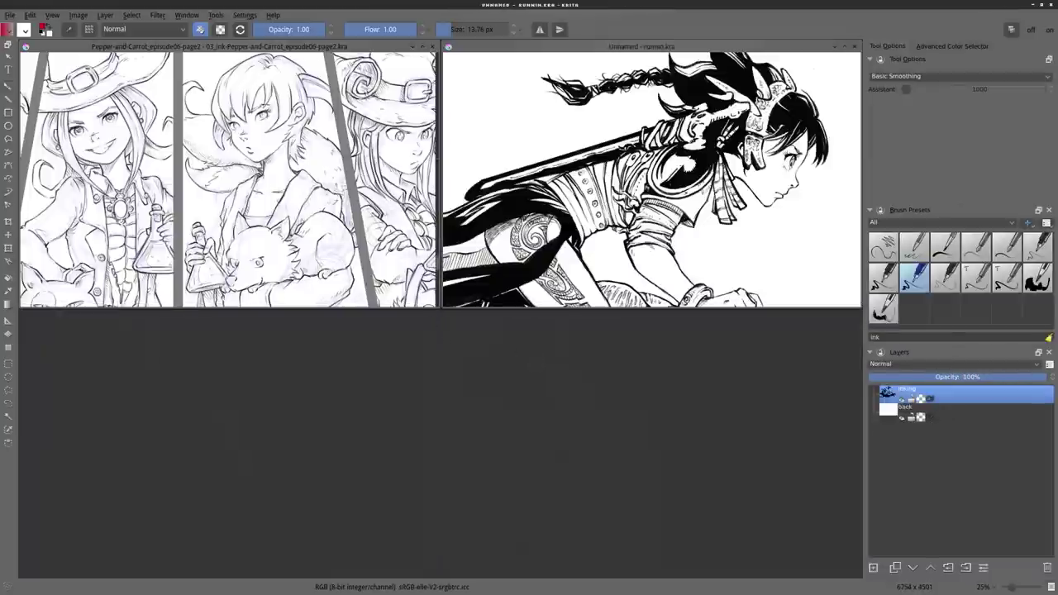
pyautogui.click(858, 47)
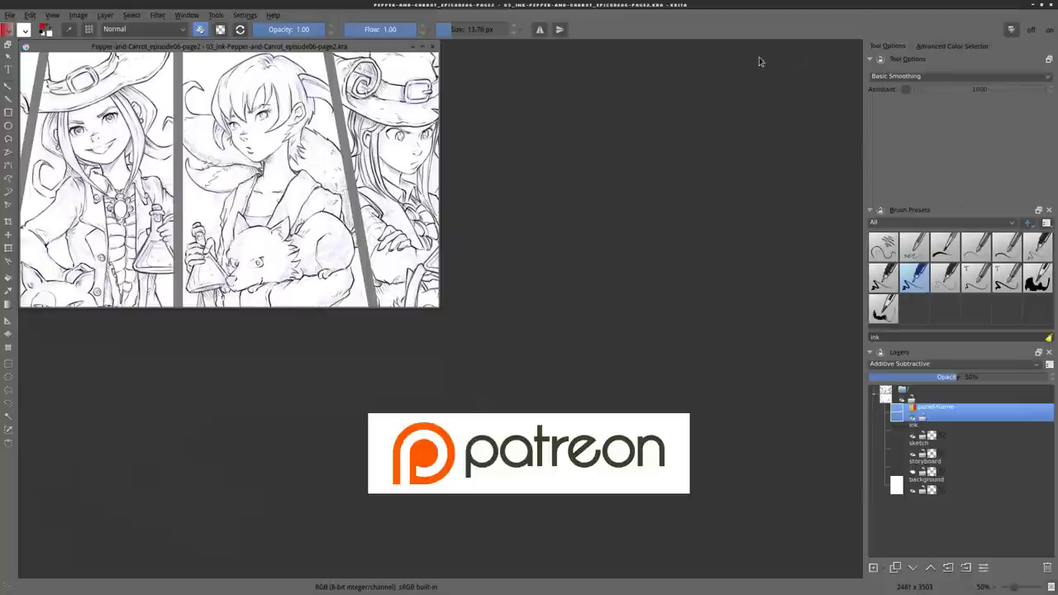
pyautogui.click(433, 48)
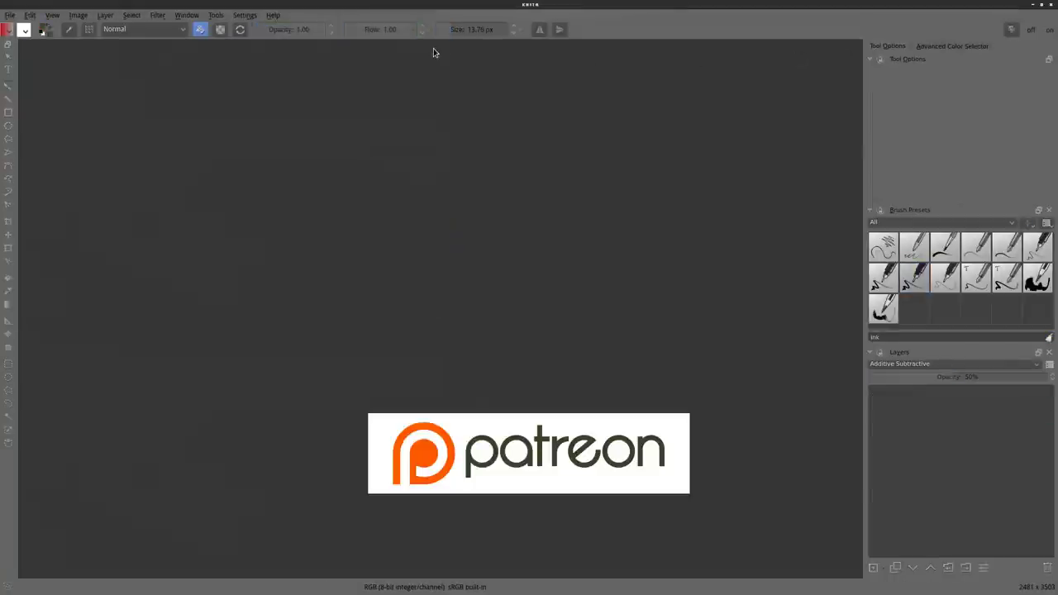